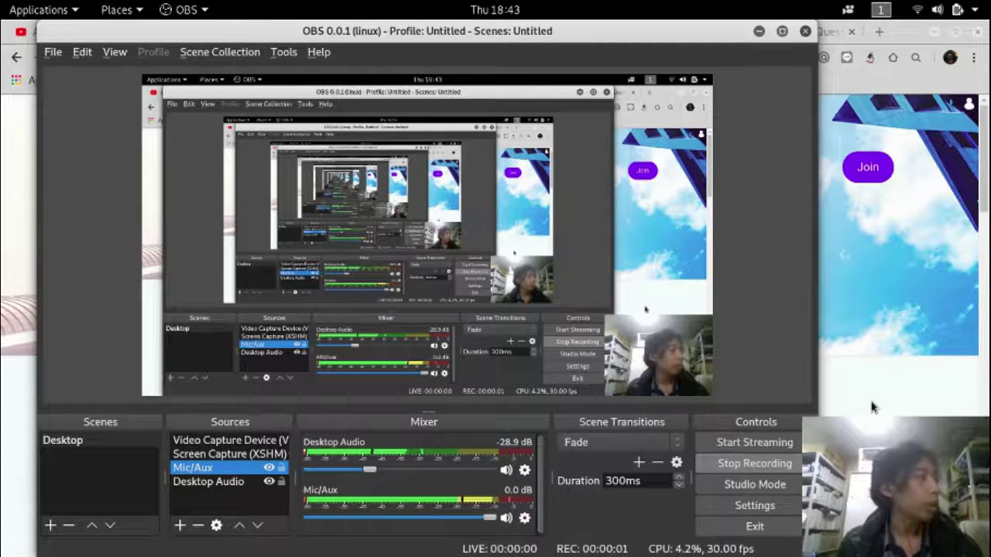
# - Bring the Chromium window with the Developer Program Payment page in front of OBS
pyautogui.click(872, 407)
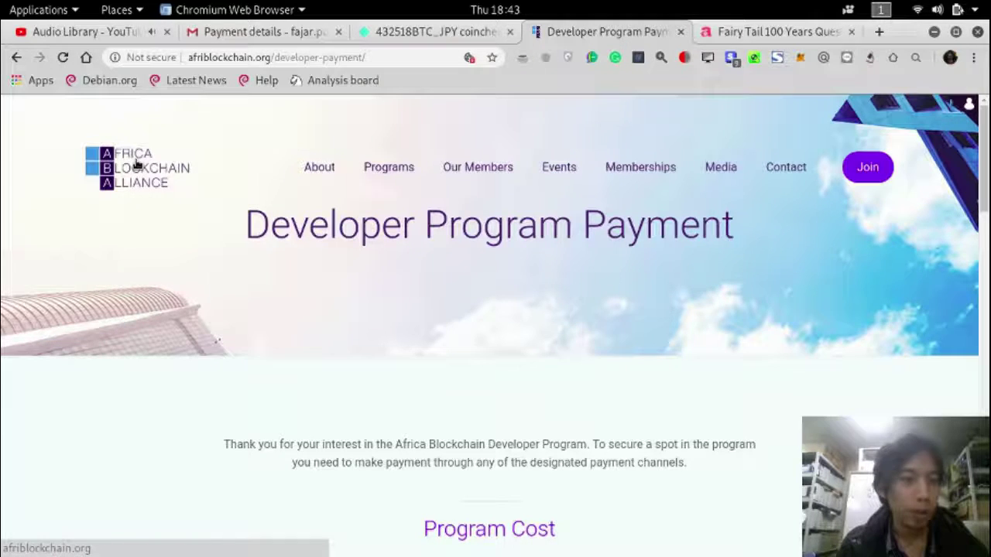
# - Scroll past Program Cost and Payment Information to the How to Pay options
pyautogui.scroll(-5, 298, 236)
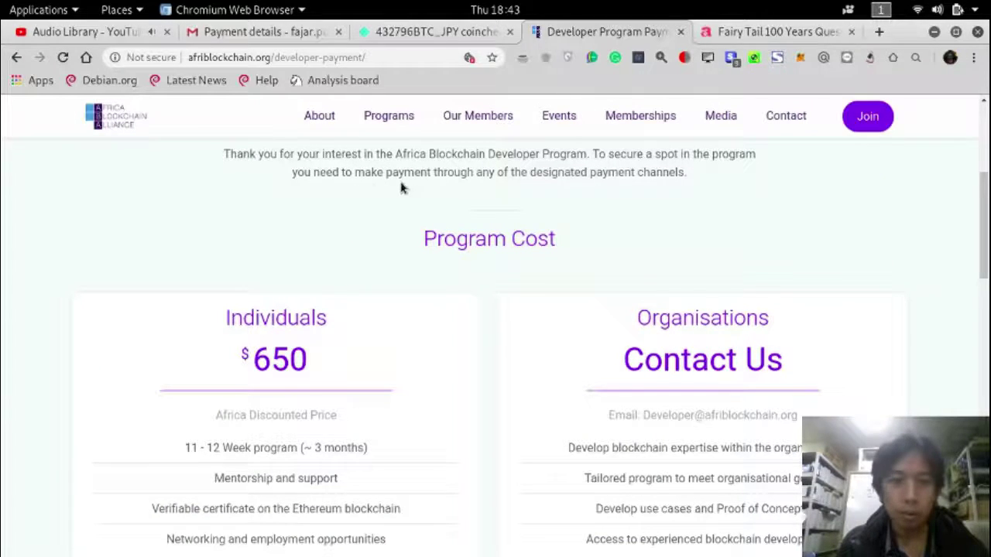
pyautogui.scroll(-3, 465, 255)
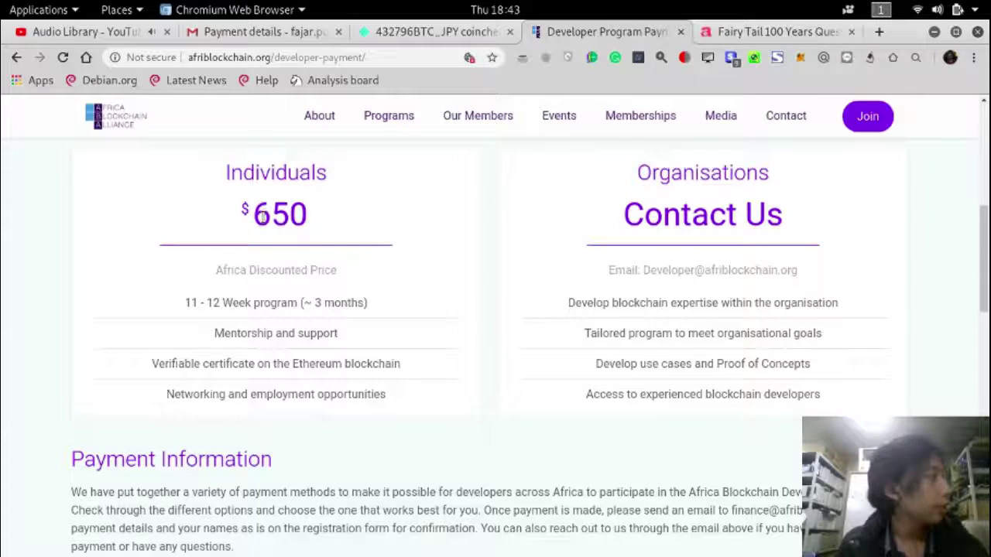
pyautogui.scroll(-4, 301, 253)
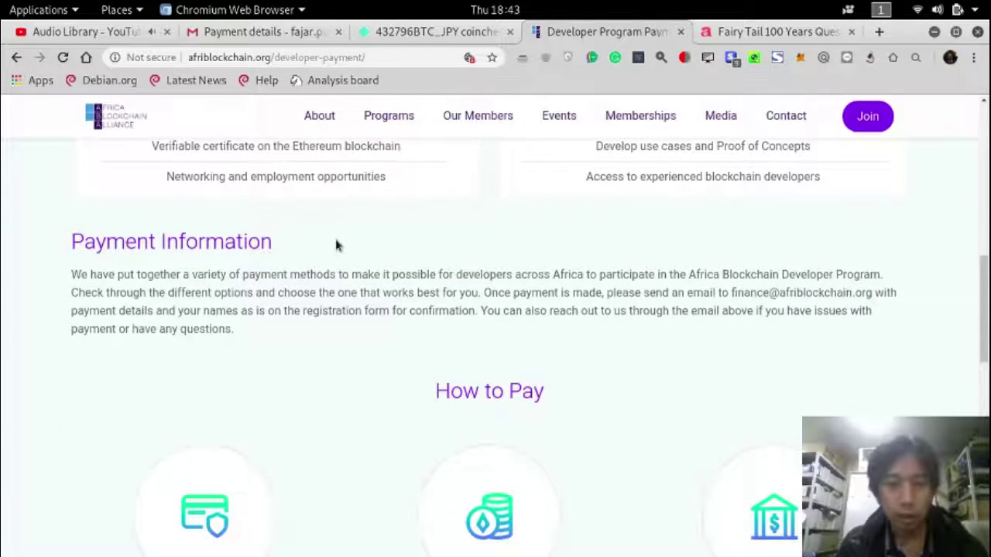
pyautogui.scroll(-3, 338, 240)
pyautogui.scroll(-1, 343, 239)
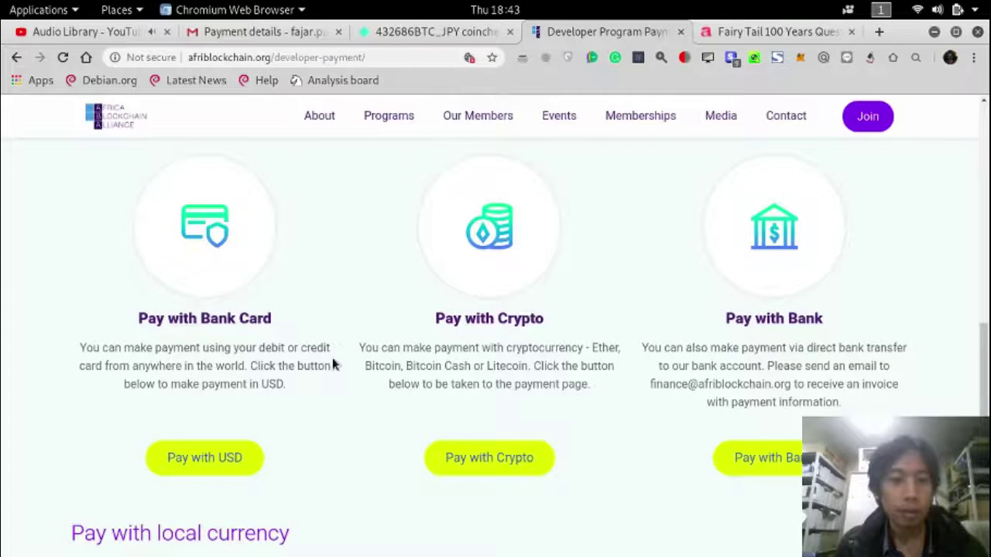
# - Open the Pay with Crypto checkout, fill in the form and continue
pyautogui.click(503, 457)
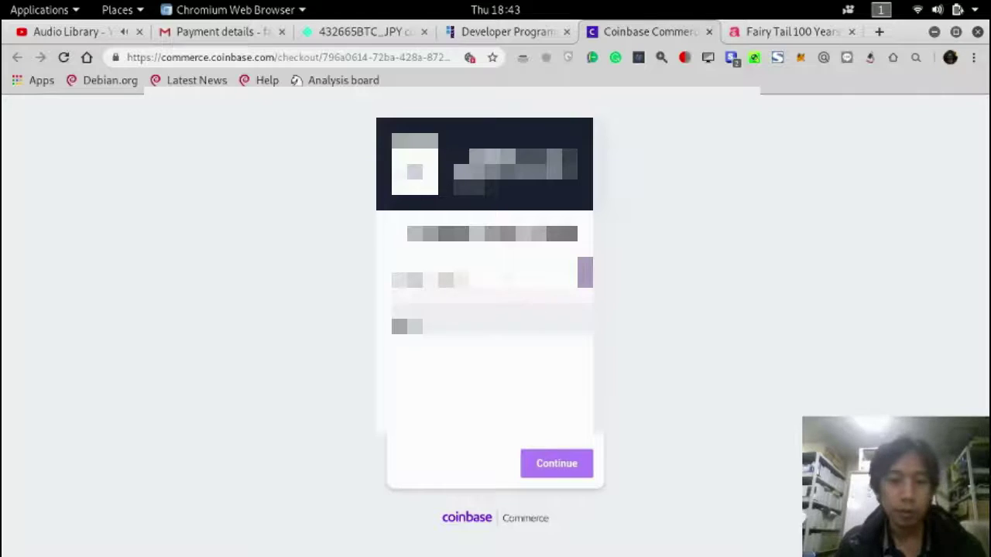
pyautogui.click(488, 325)
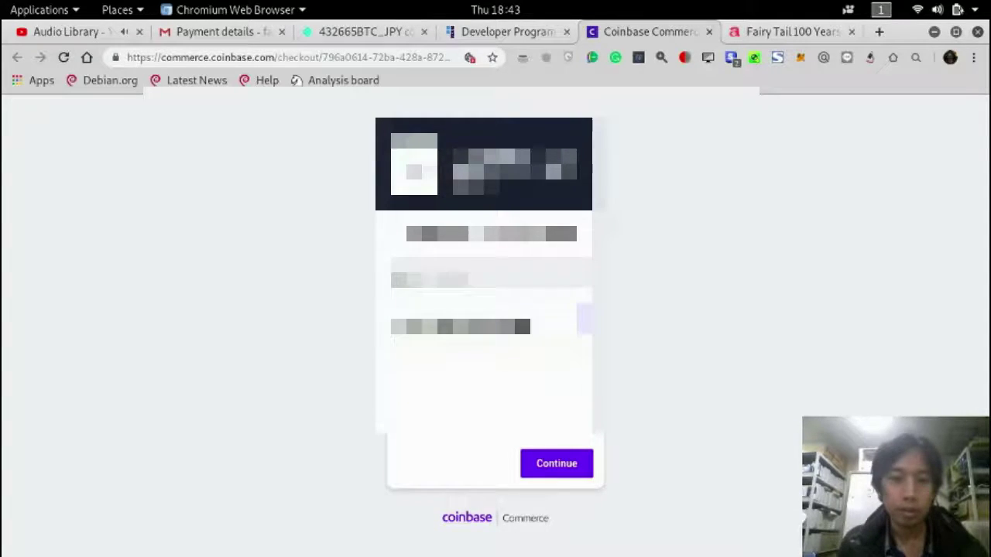
pyautogui.click(543, 471)
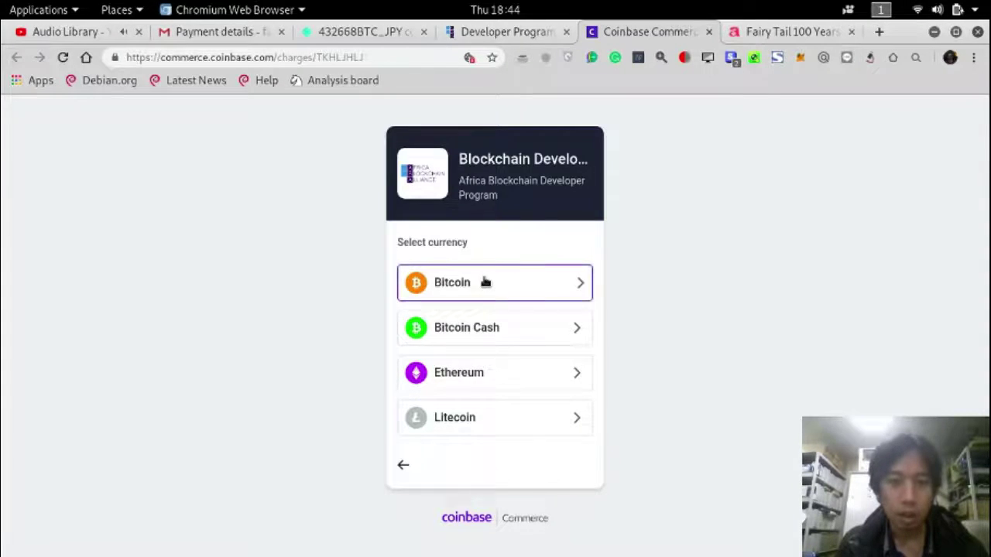
# - Choose Bitcoin, then copy the 0.16633251 BTC amount and the payment address, and view the QR code
pyautogui.click(485, 283)
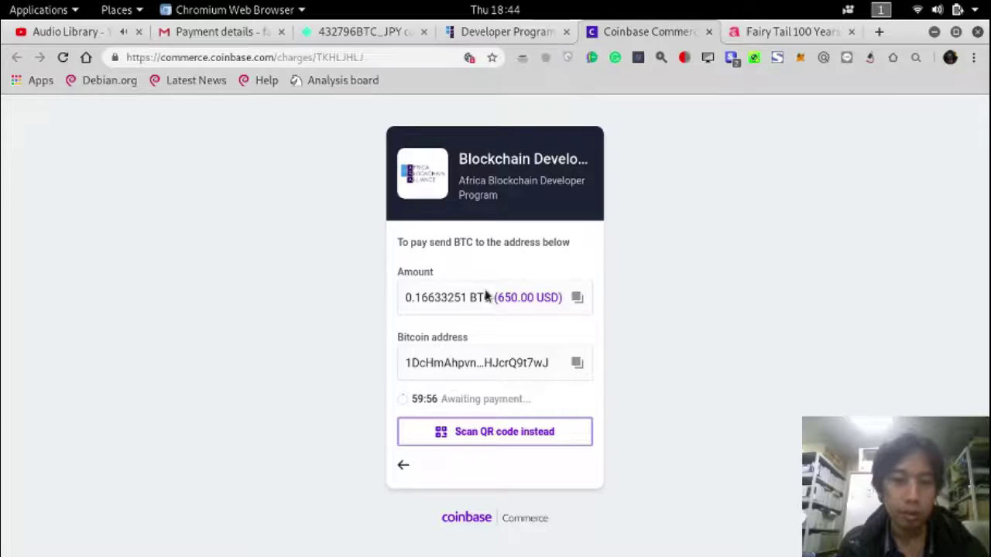
pyautogui.click(576, 299)
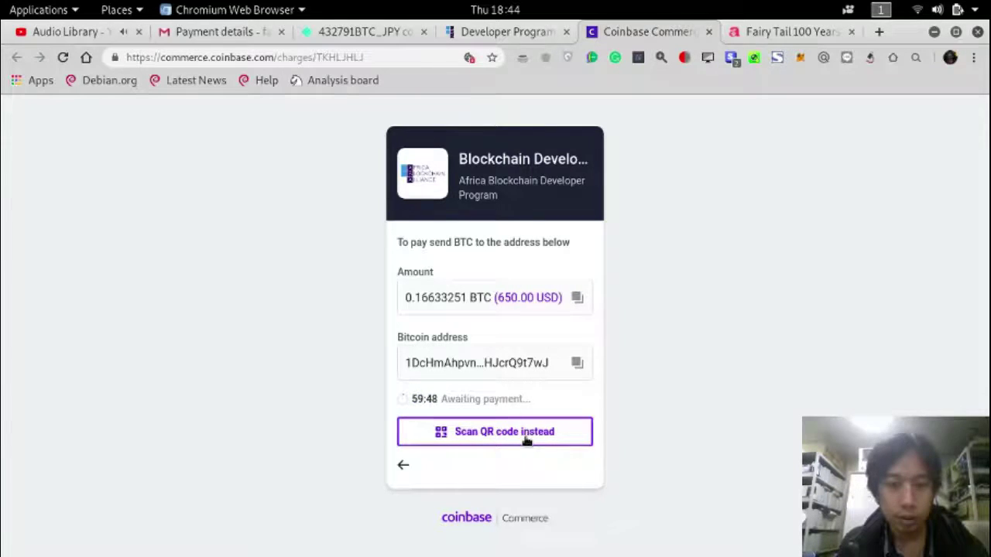
pyautogui.click(574, 363)
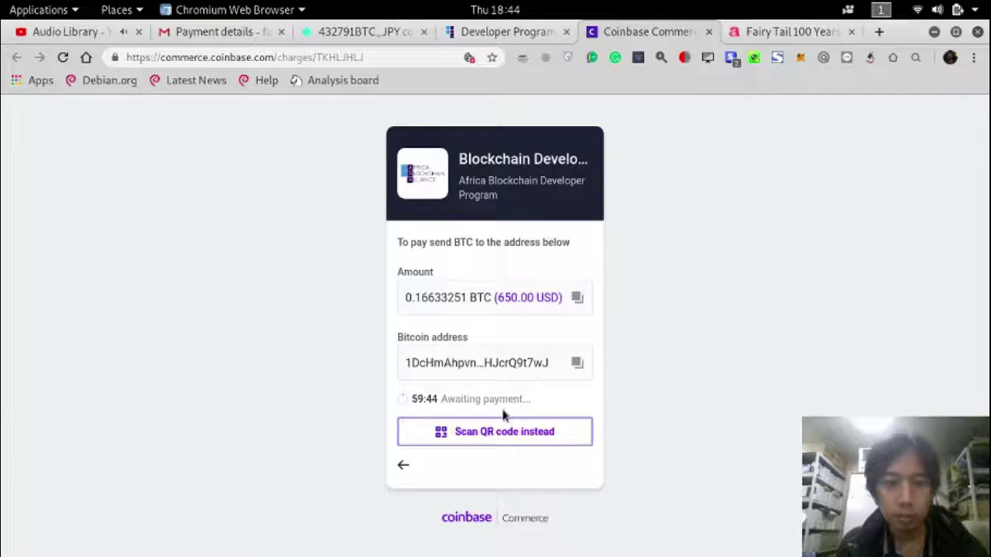
pyautogui.click(492, 433)
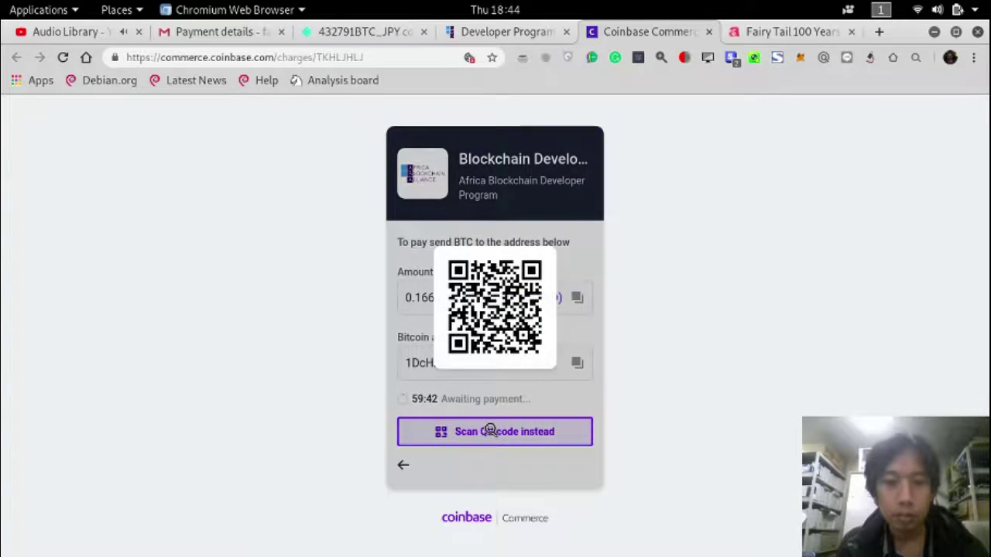
pyautogui.click(491, 431)
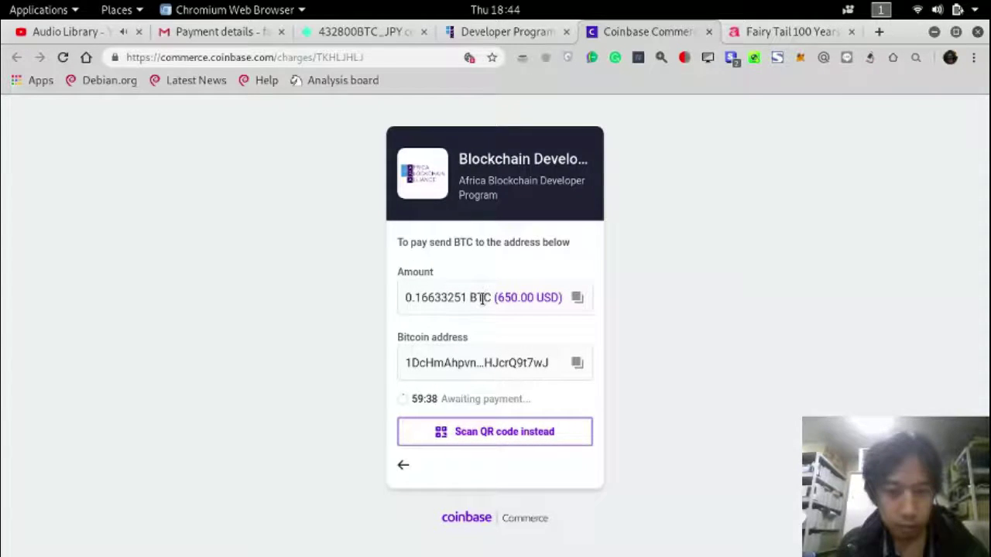
# - Reload Coincheck Tradeview and load coincheck.com/exchange instead
pyautogui.click(334, 33)
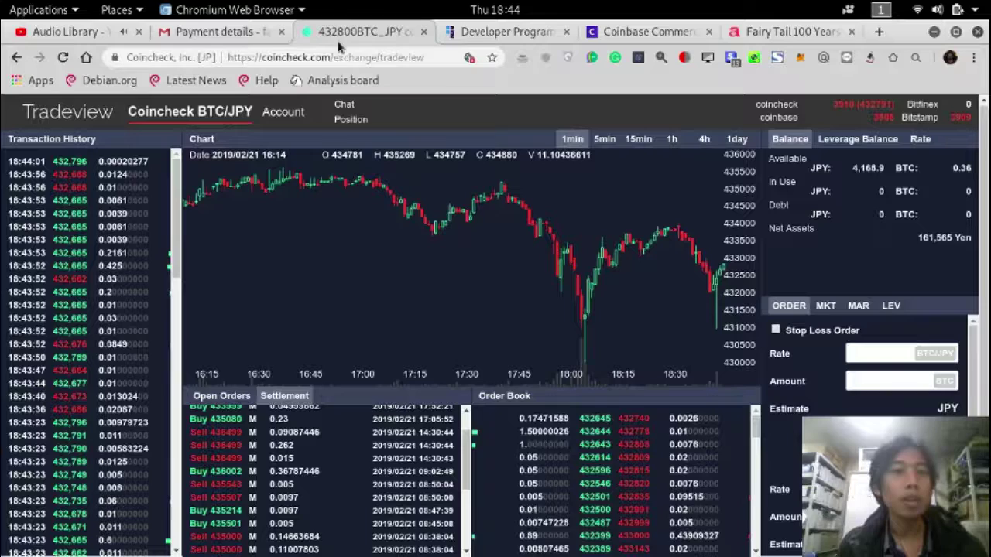
pyautogui.click(96, 122)
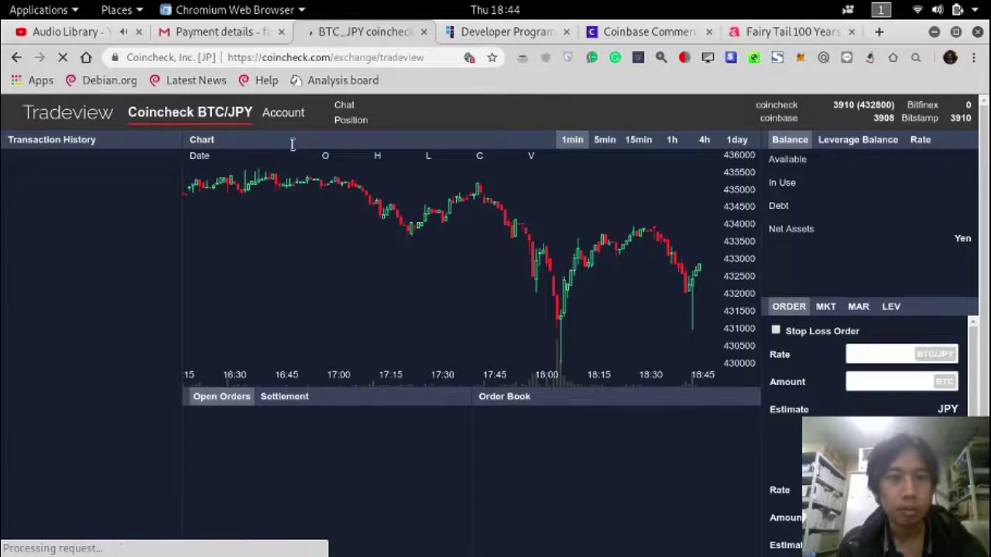
pyautogui.moveTo(158, 120)
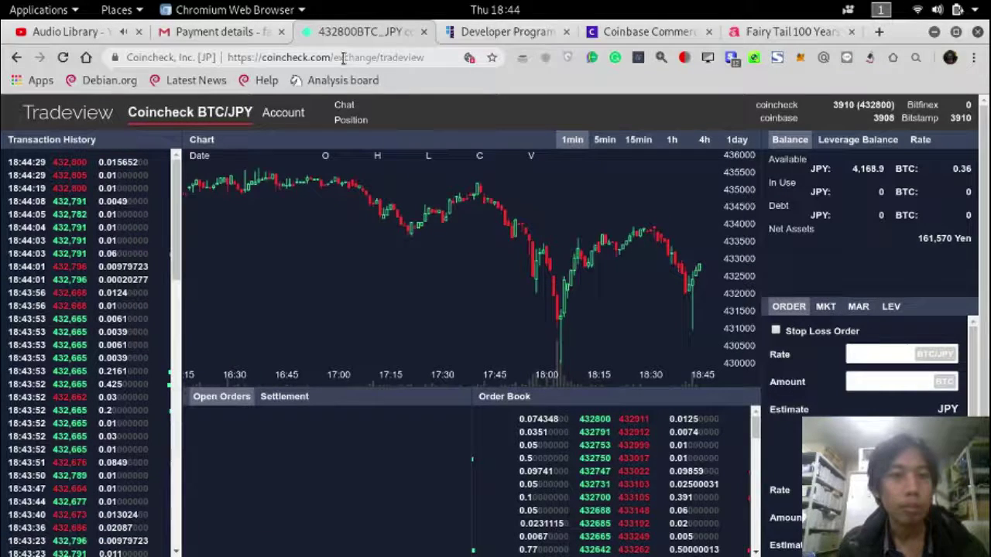
pyautogui.moveTo(344, 58); pyautogui.dragTo(420, 60)
pyautogui.write('change')
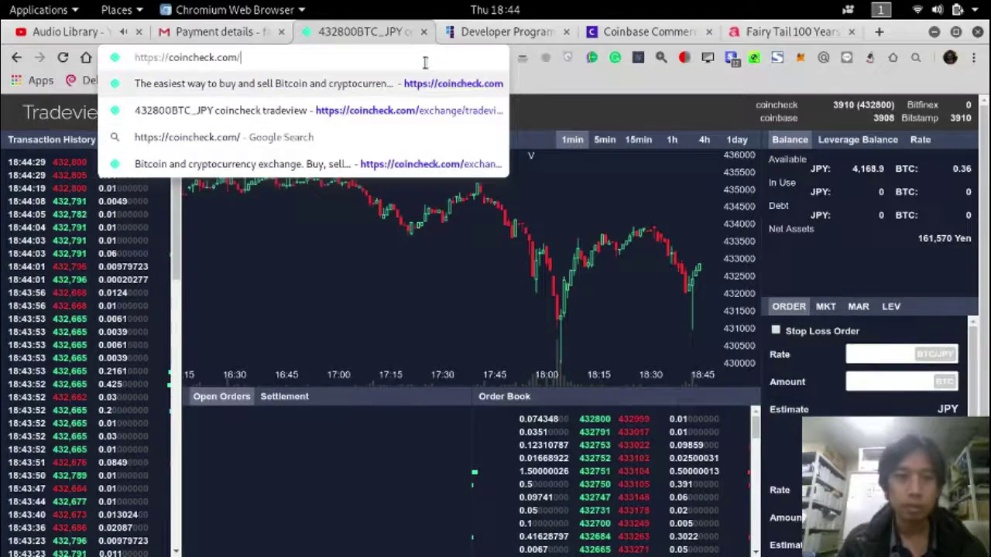
pyautogui.press('Return')
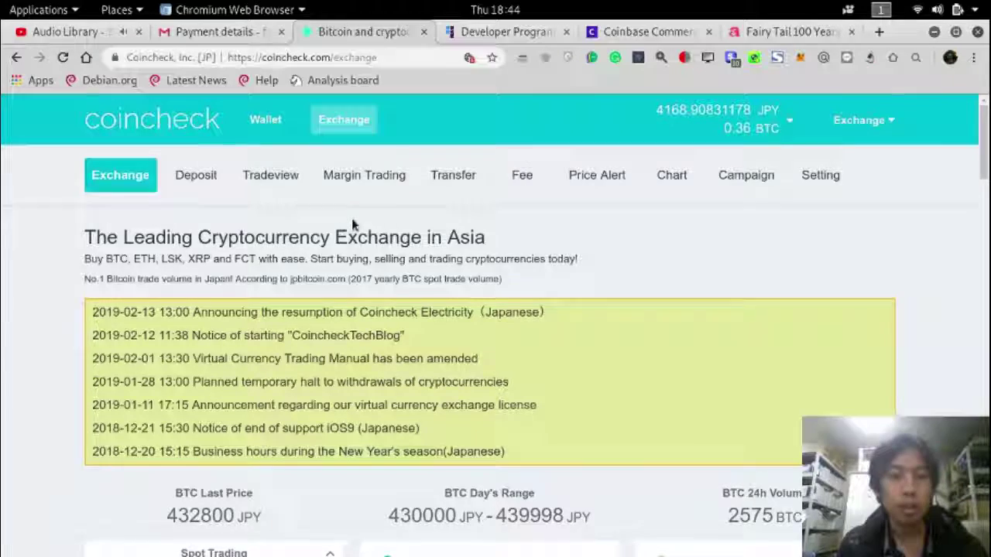
# - Open the Coincheck Wallet, showing 161,585 JPY net assets and 0.36 BTC available
pyautogui.scroll(-2, 350, 228)
pyautogui.scroll(2, 344, 209)
pyautogui.scroll(-3, 354, 194)
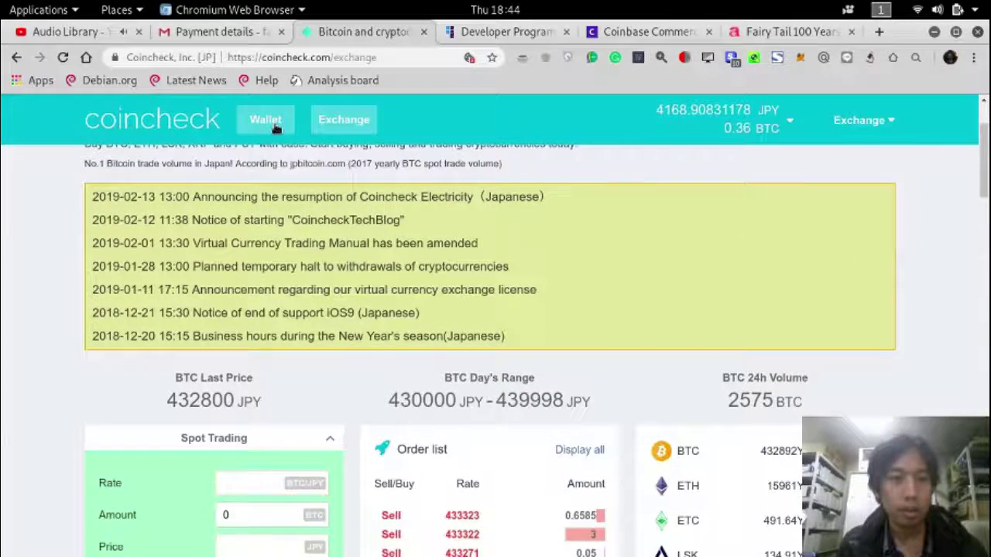
pyautogui.click(275, 126)
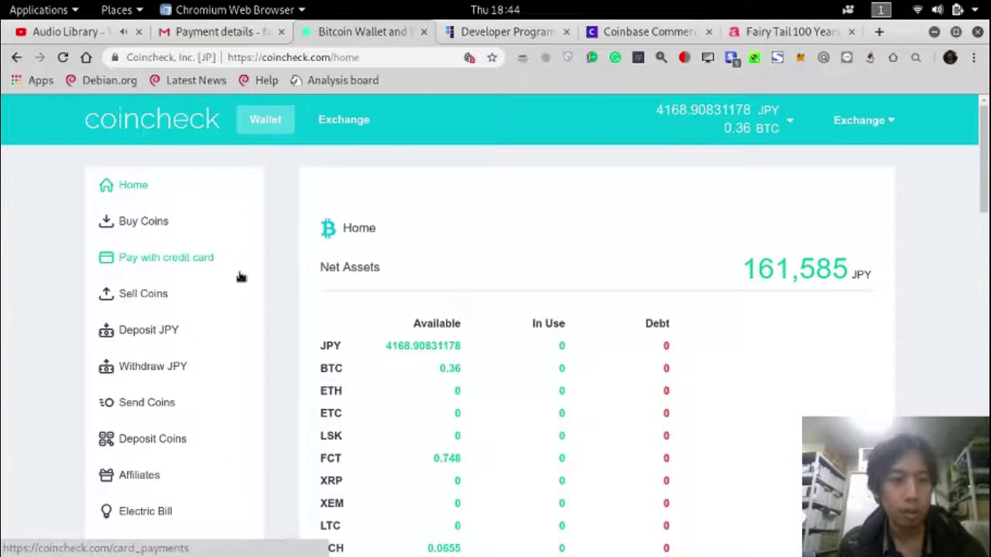
# - On Send Coins, start a new remittee and paste the Coinbase Bitcoin payment address
pyautogui.click(155, 407)
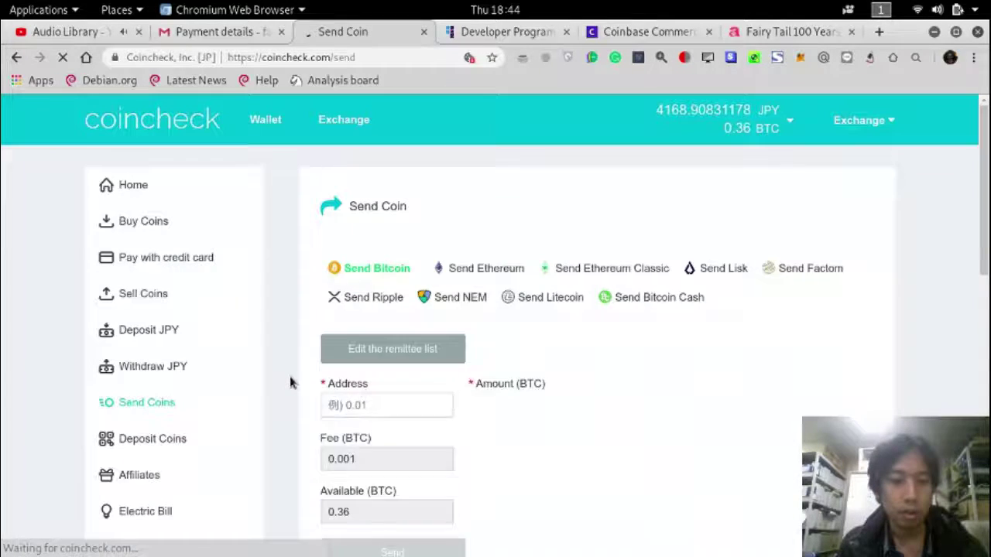
pyautogui.click(393, 350)
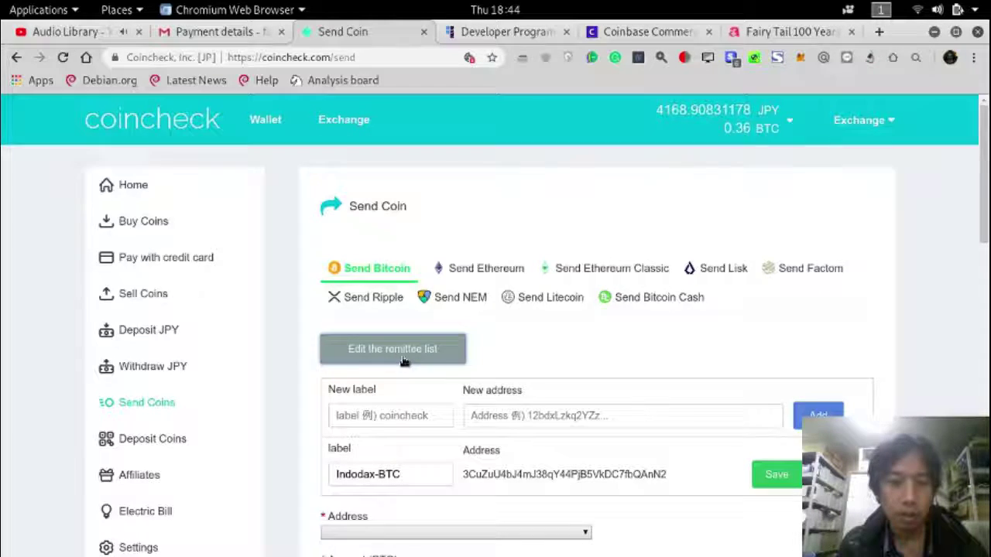
pyautogui.scroll(-3, 419, 362)
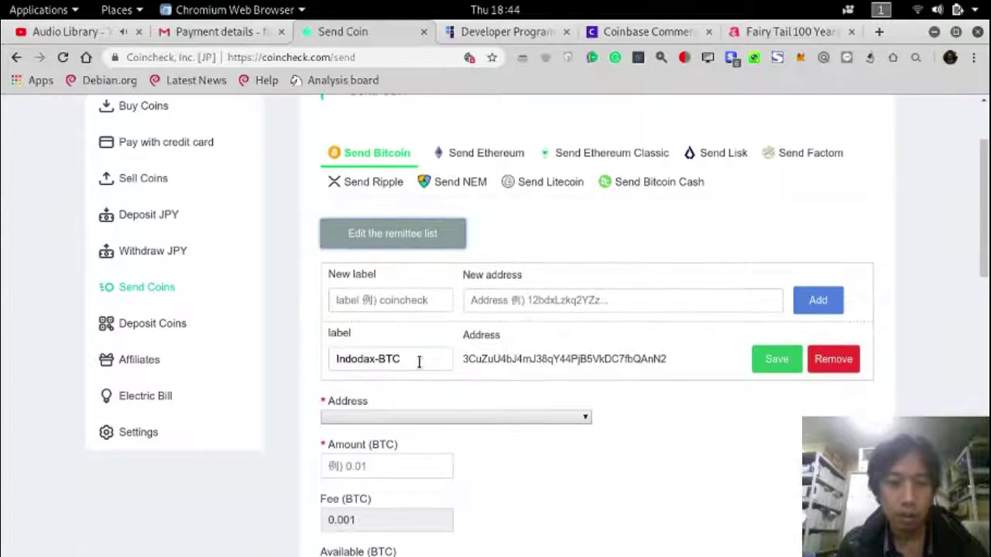
pyautogui.click(539, 302)
pyautogui.hotkey('ctrl', 'v')
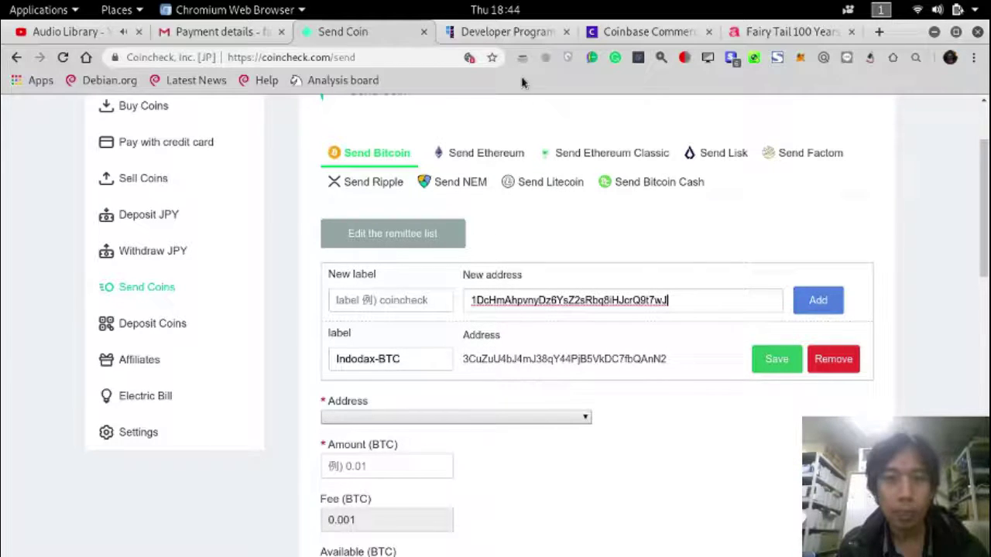
# - Label the new address 'Africa Blockchain Developer Program' from the Coinbase page and try adding it
pyautogui.click(617, 32)
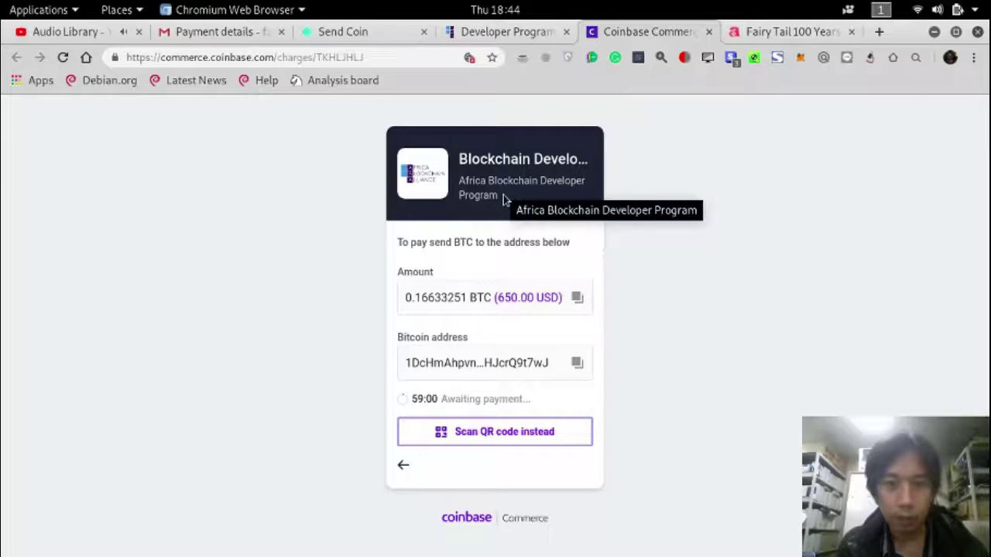
pyautogui.moveTo(503, 200); pyautogui.dragTo(458, 180)
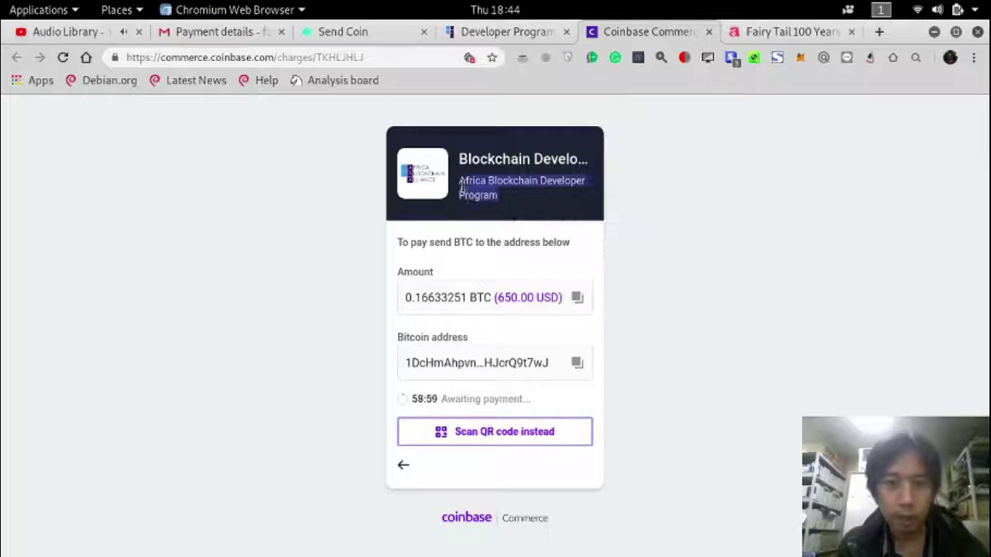
pyautogui.click(472, 36)
pyautogui.click(377, 32)
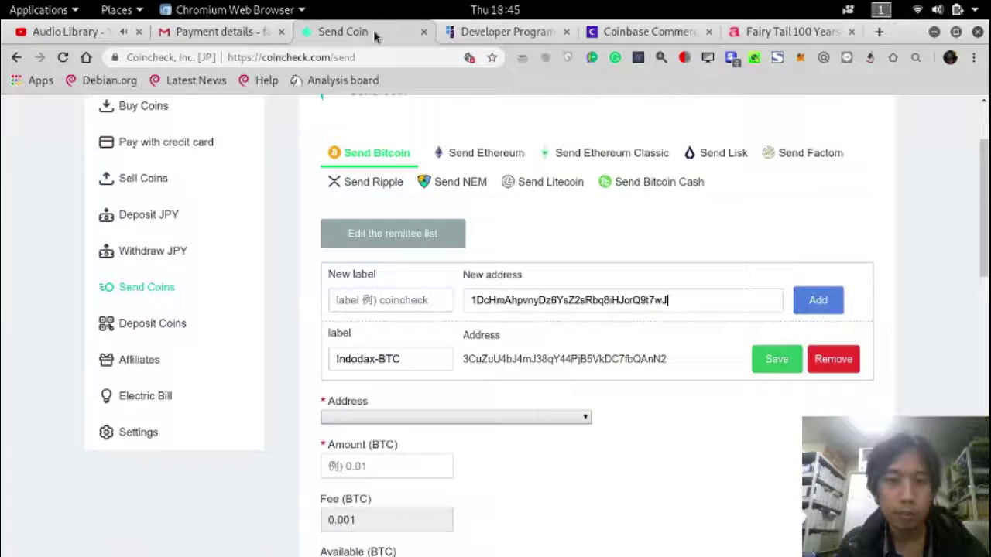
pyautogui.click(446, 302)
pyautogui.hotkey('ctrl', 'v')
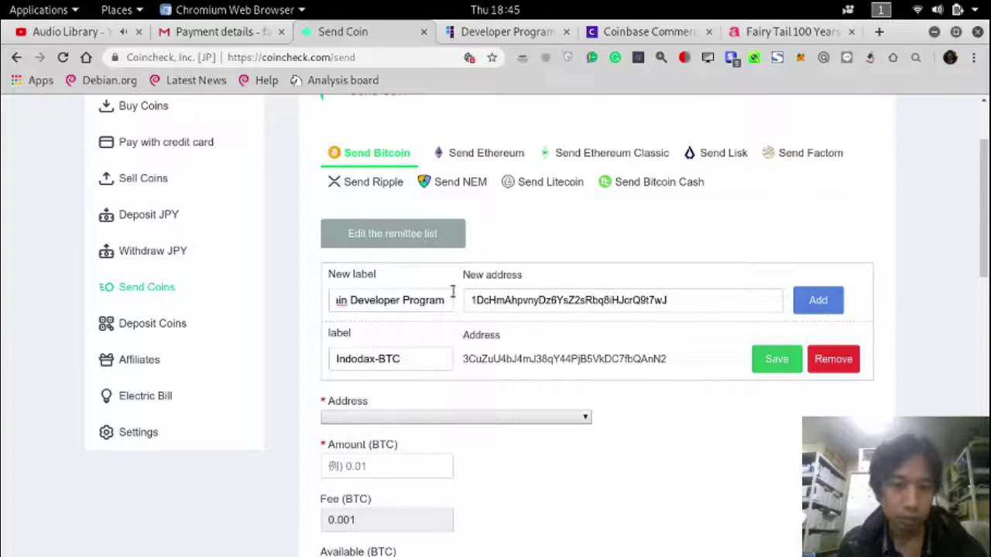
pyautogui.click(826, 304)
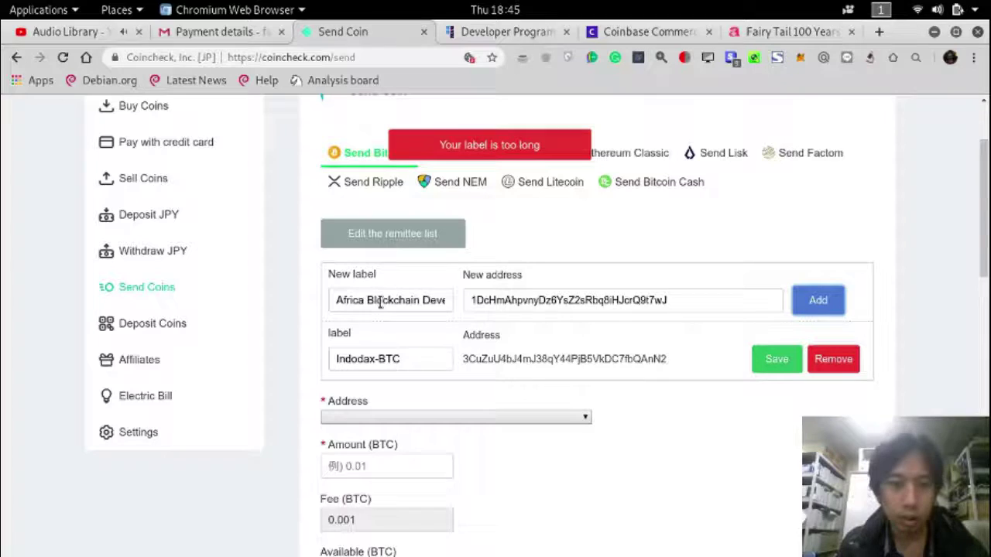
# - Shorten the remittee label to ABDP and add the address to the list
pyautogui.click(343, 302)
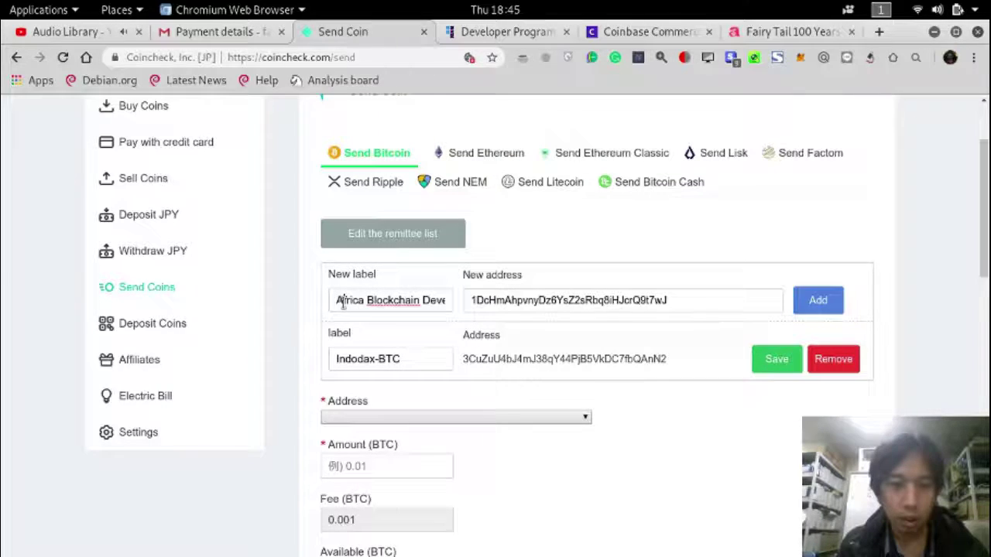
pyautogui.moveTo(352, 303); pyautogui.dragTo(456, 304)
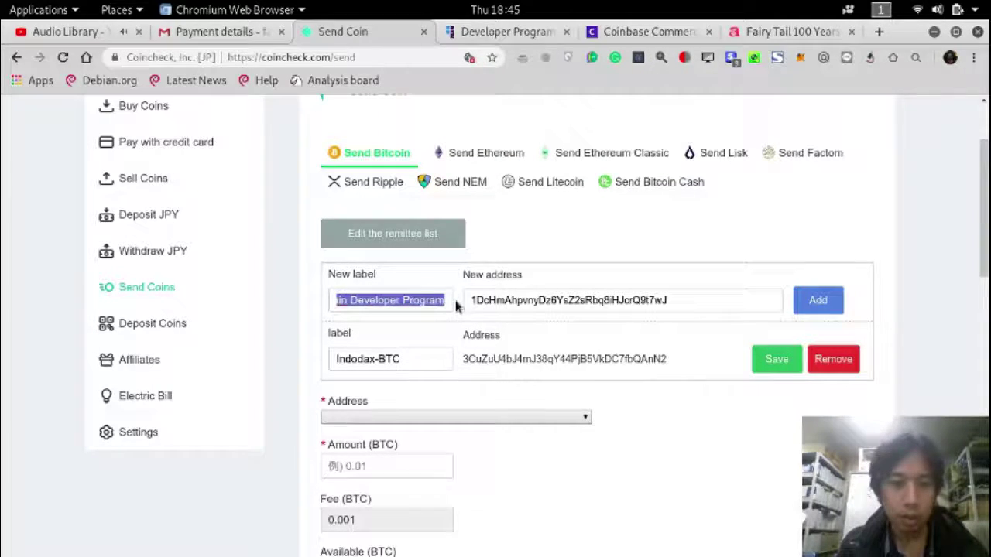
pyautogui.write('AA')
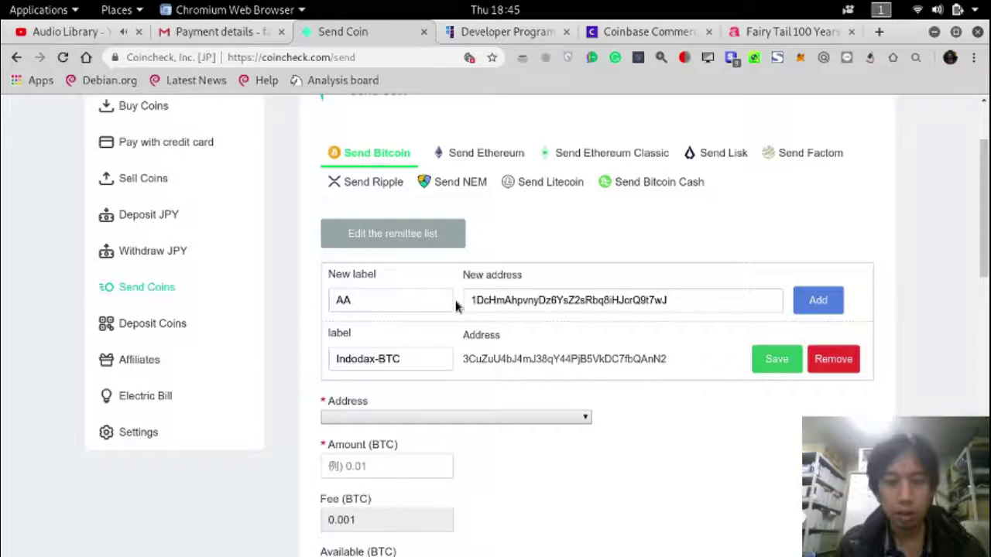
pyautogui.press('BackSpace')
pyautogui.write('BD')
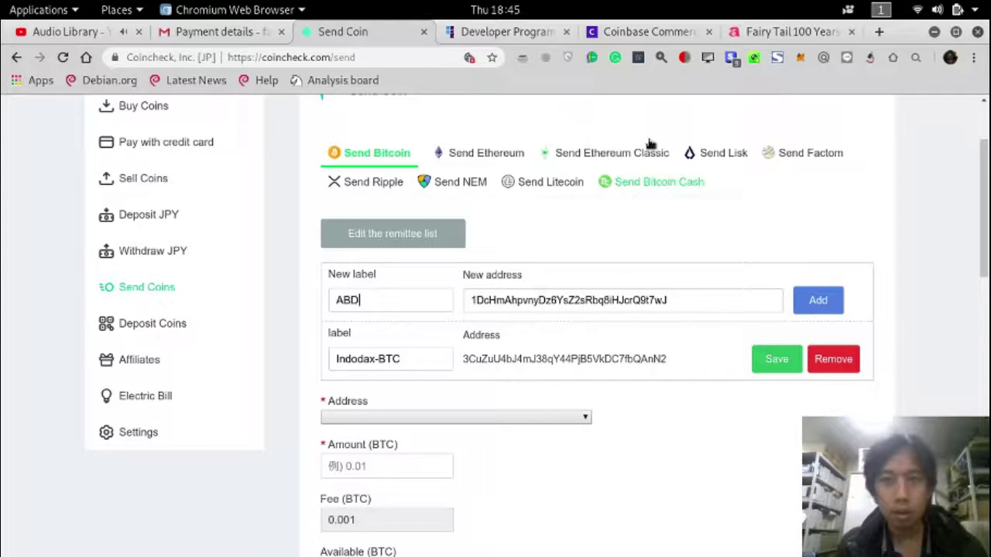
pyautogui.click(497, 10)
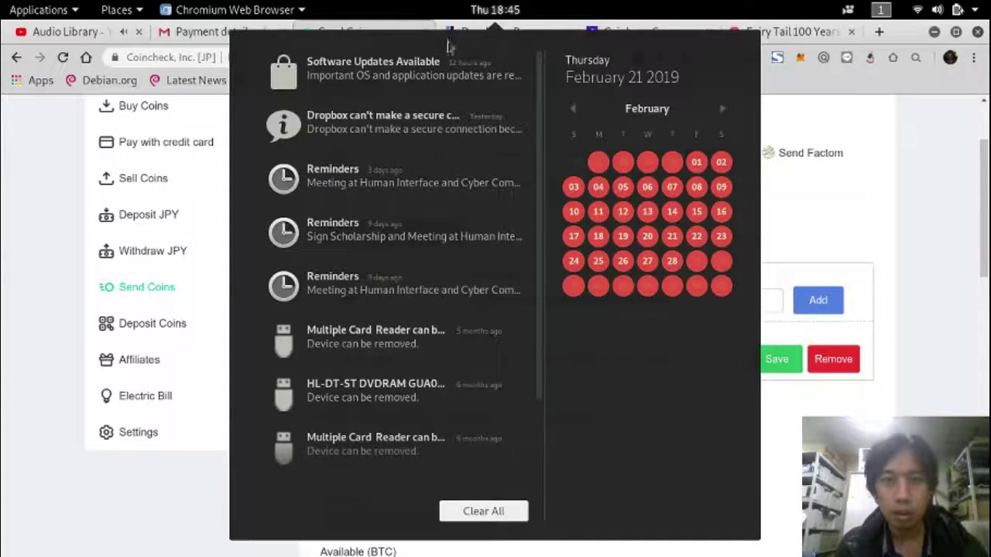
pyautogui.click(401, 23)
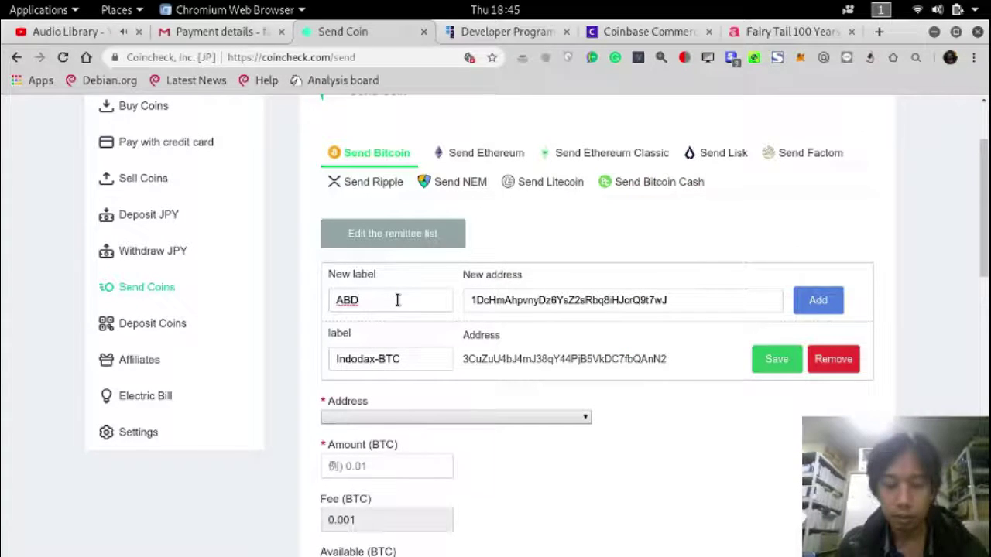
pyautogui.click(801, 301)
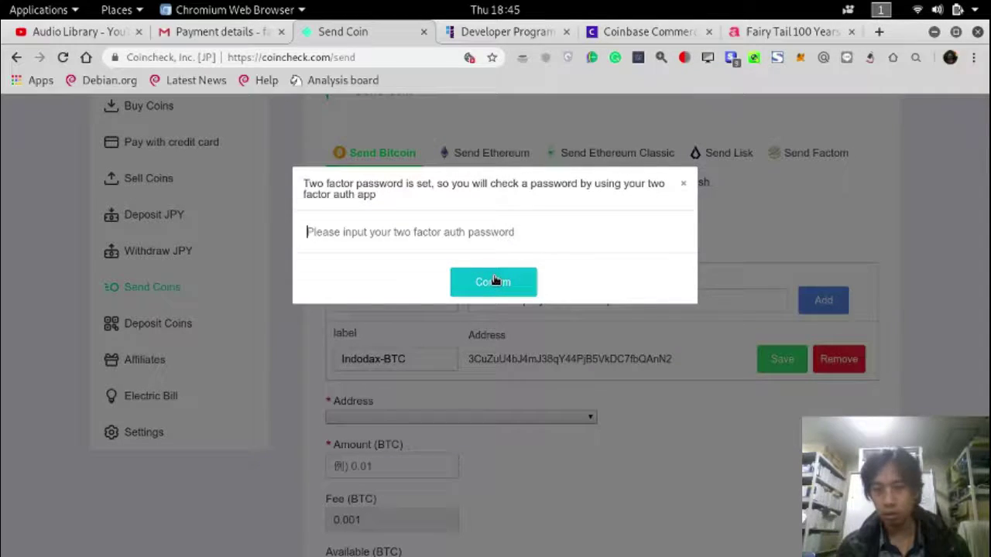
# - Switch to the screen recorder and stop the recording
pyautogui.press('super')
pyautogui.click(467, 413)
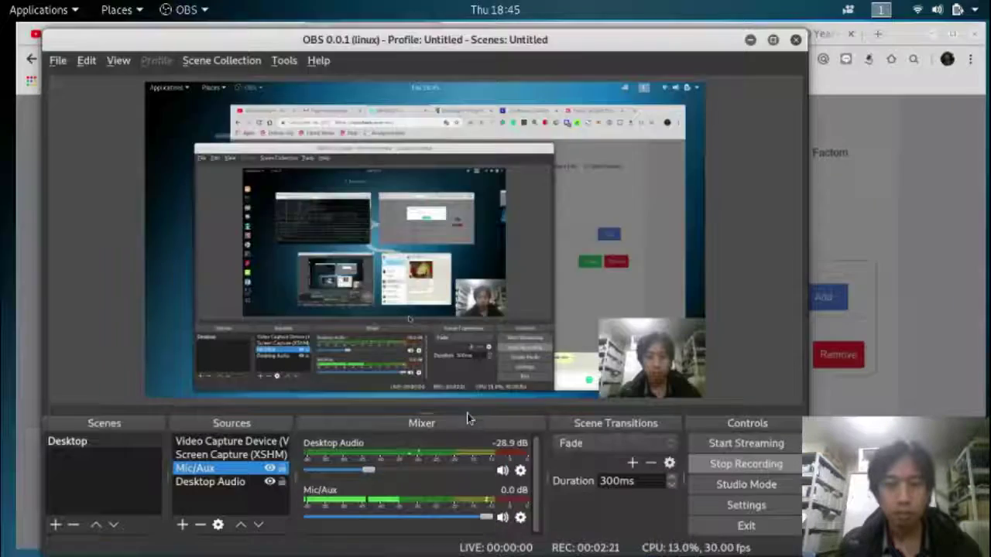
pyautogui.click(763, 463)
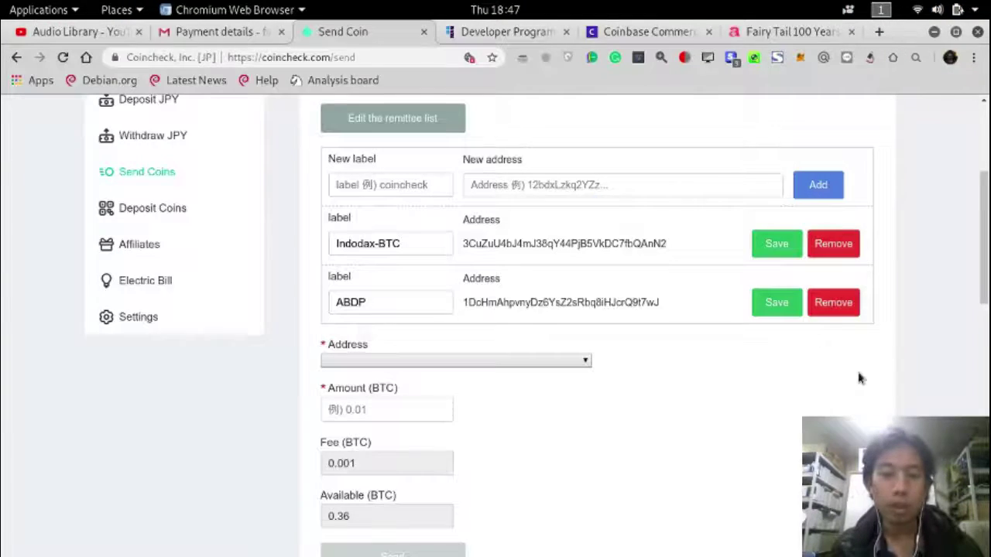
# - Select ABDP as the recipient address in the Bitcoin send form
pyautogui.click(571, 361)
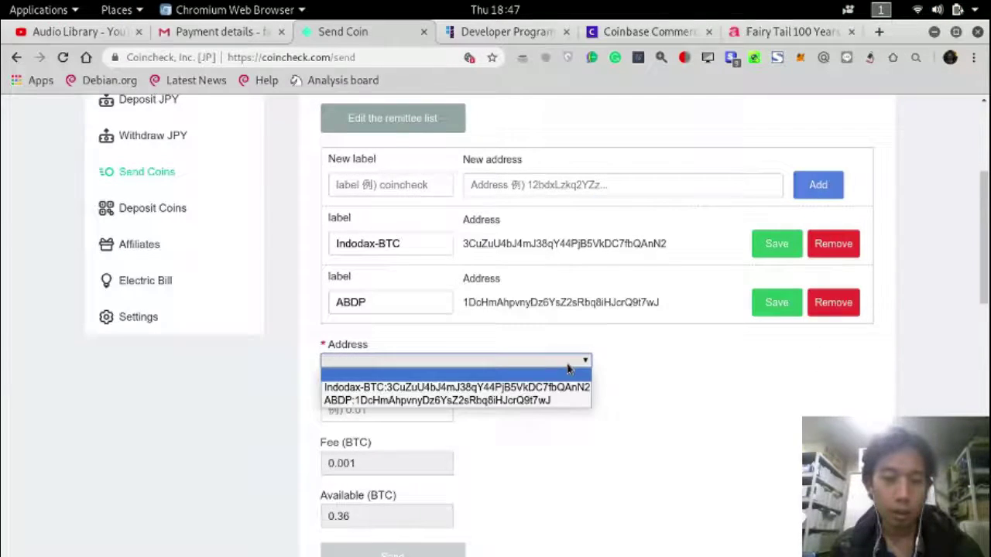
pyautogui.click(541, 401)
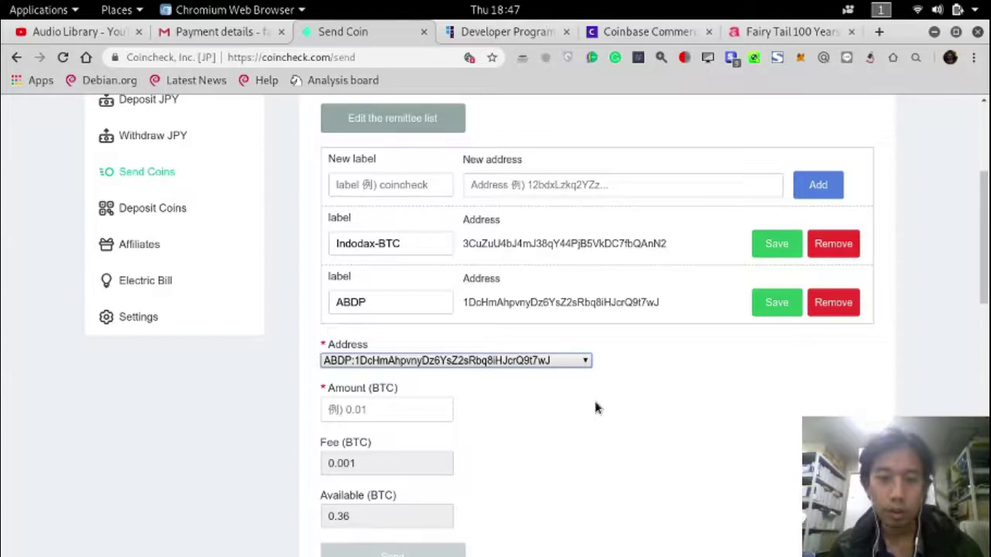
pyautogui.scroll(-4, 592, 407)
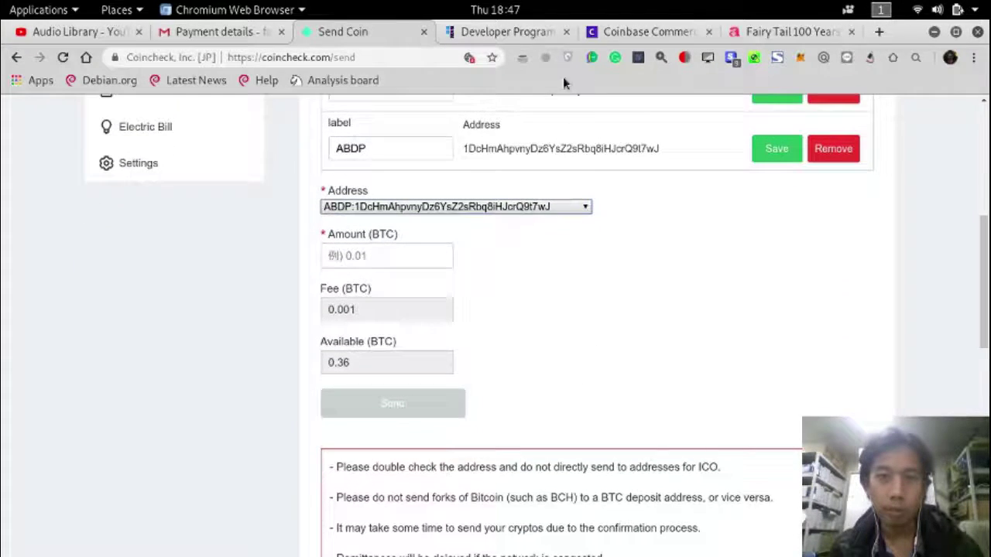
# - Copy 0.16633251 from Coinbase into Amount (BTC) and cross-check the payment address ending
pyautogui.click(542, 32)
pyautogui.click(613, 32)
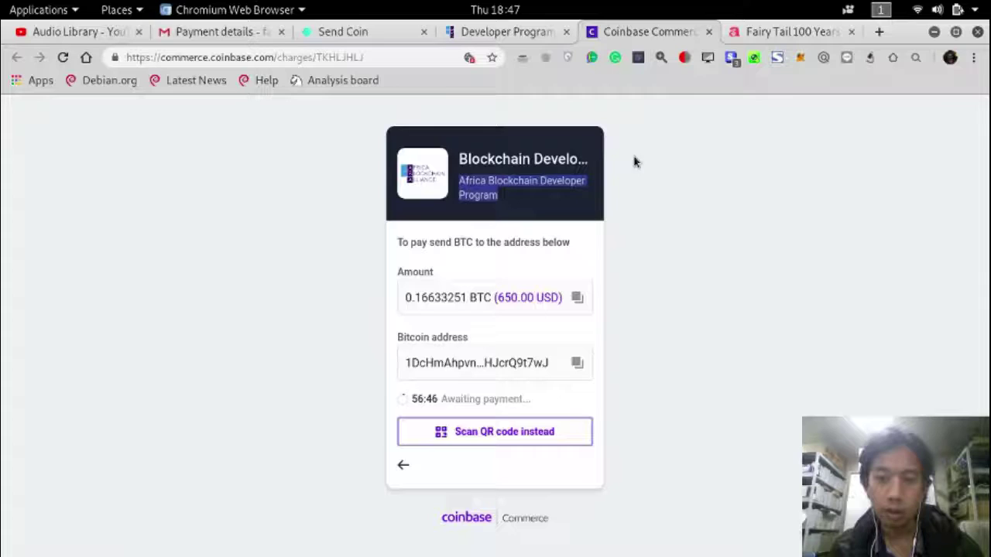
pyautogui.click(579, 288)
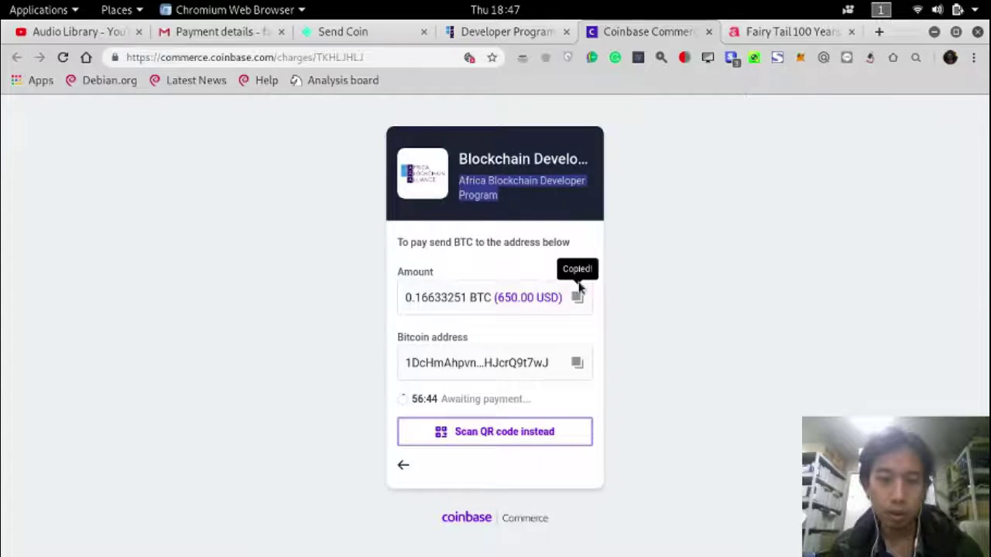
pyautogui.click(373, 32)
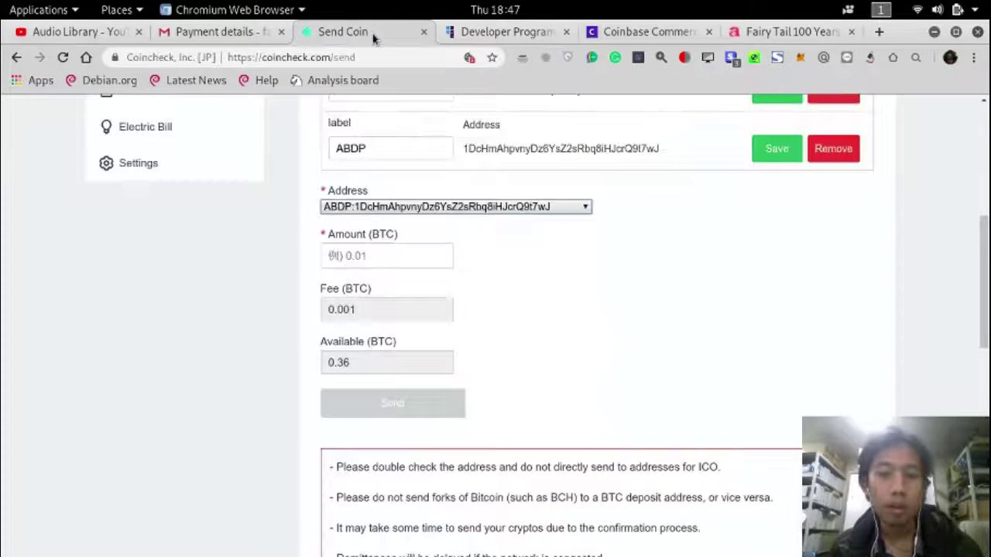
pyautogui.click(386, 256)
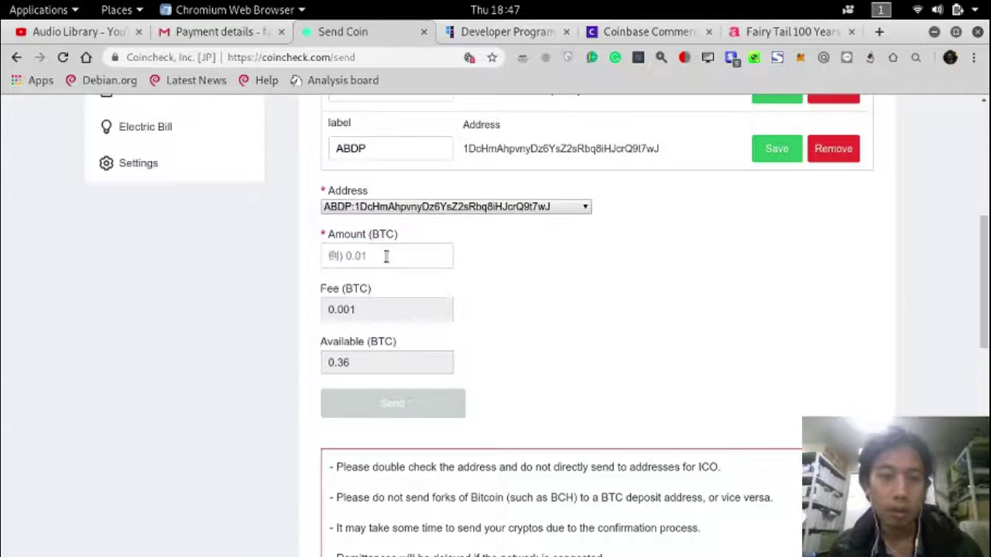
pyautogui.hotkey('ctrl', 'v')
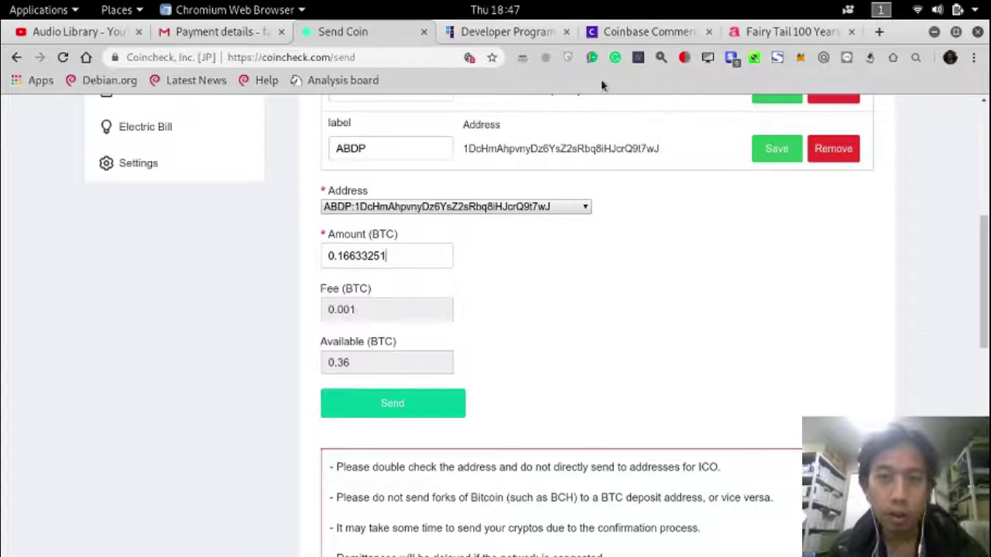
pyautogui.click(627, 32)
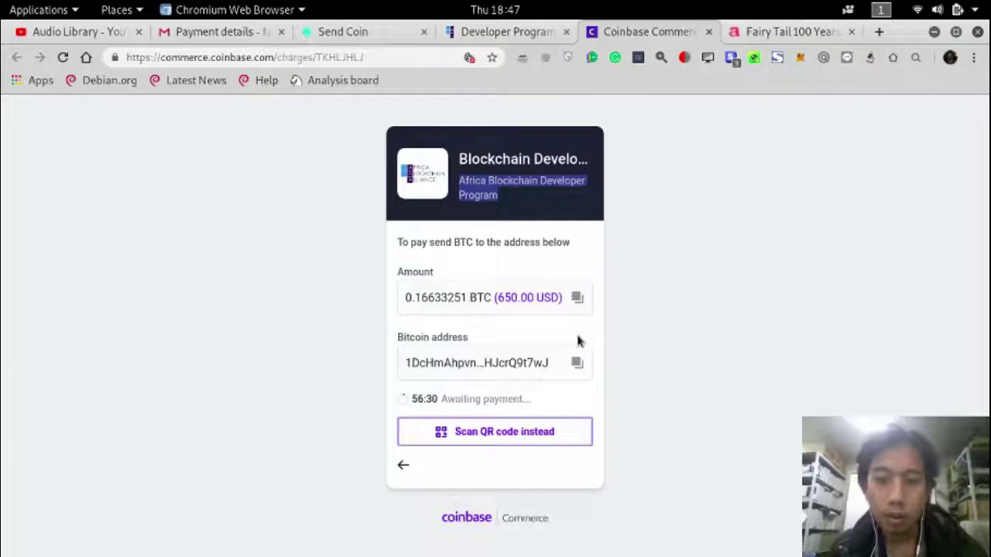
pyautogui.moveTo(534, 363); pyautogui.dragTo(561, 370)
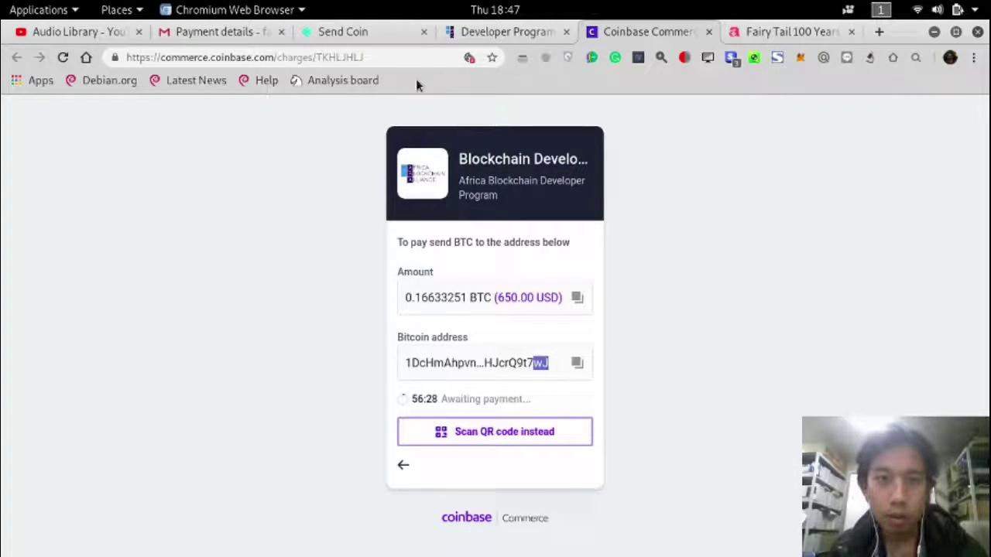
pyautogui.click(364, 31)
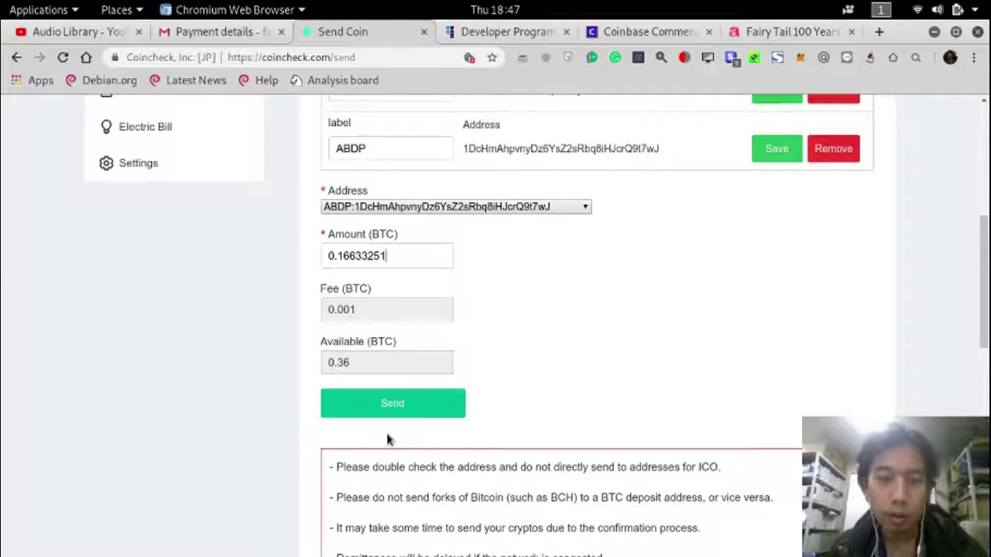
# - Send 0.16633251 BTC to ABDP and submit the two-factor code
pyautogui.click(420, 403)
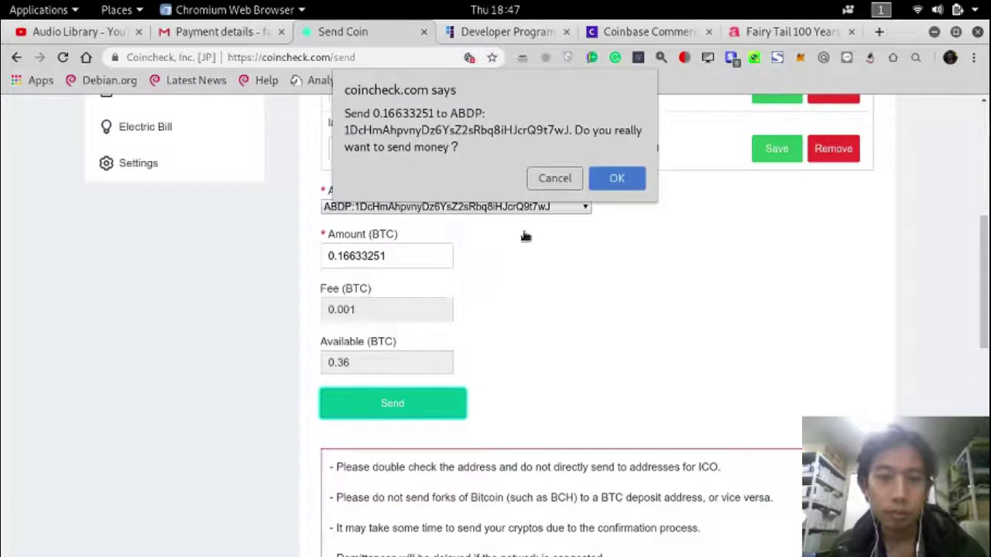
pyautogui.click(616, 179)
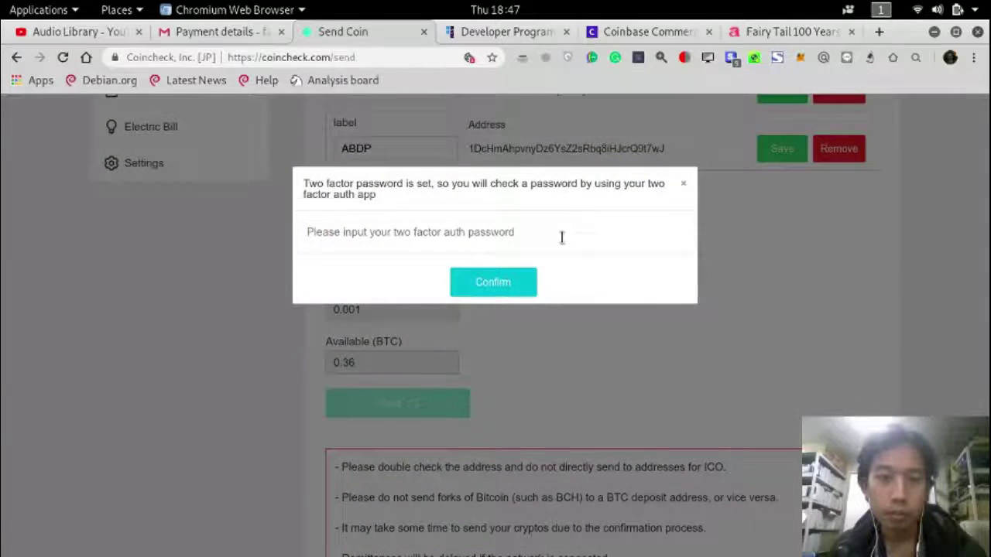
pyautogui.click(527, 237)
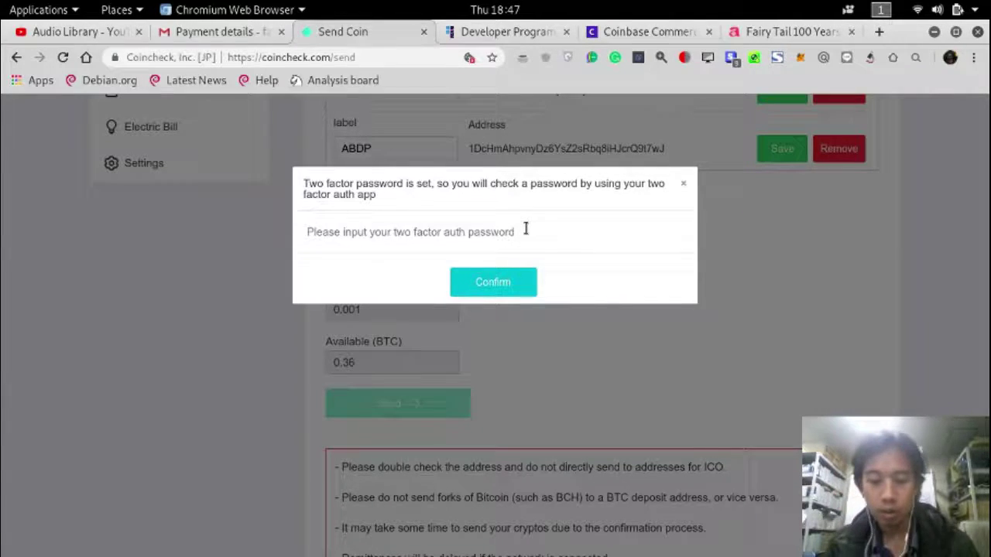
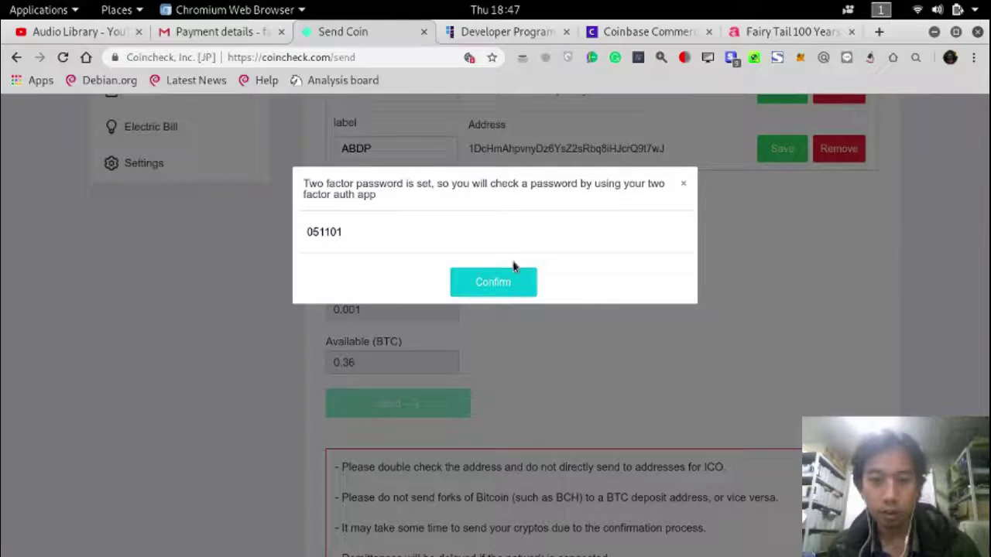
pyautogui.click(509, 279)
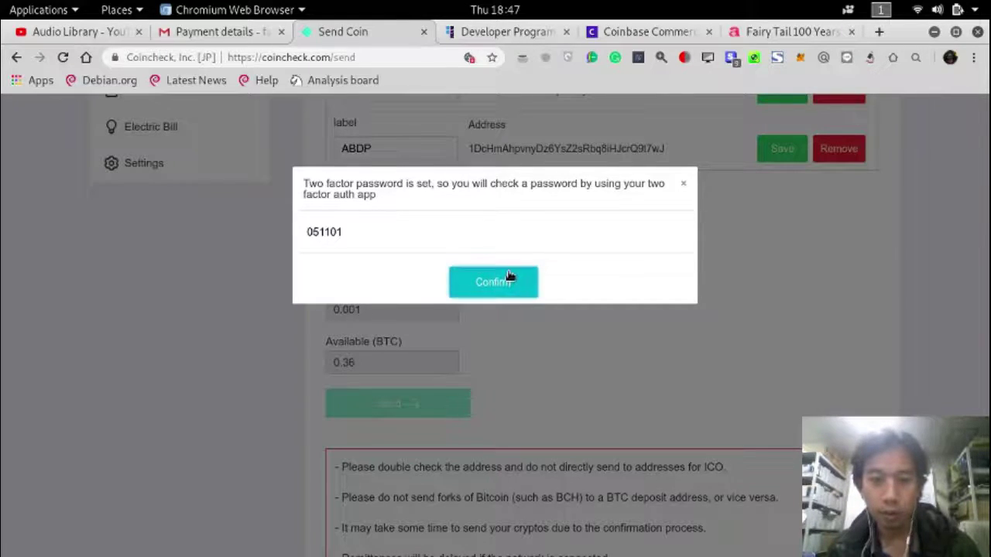
# - Replace the rejected two-factor code with the corrected one and confirm the send
pyautogui.doubleClick(481, 231)
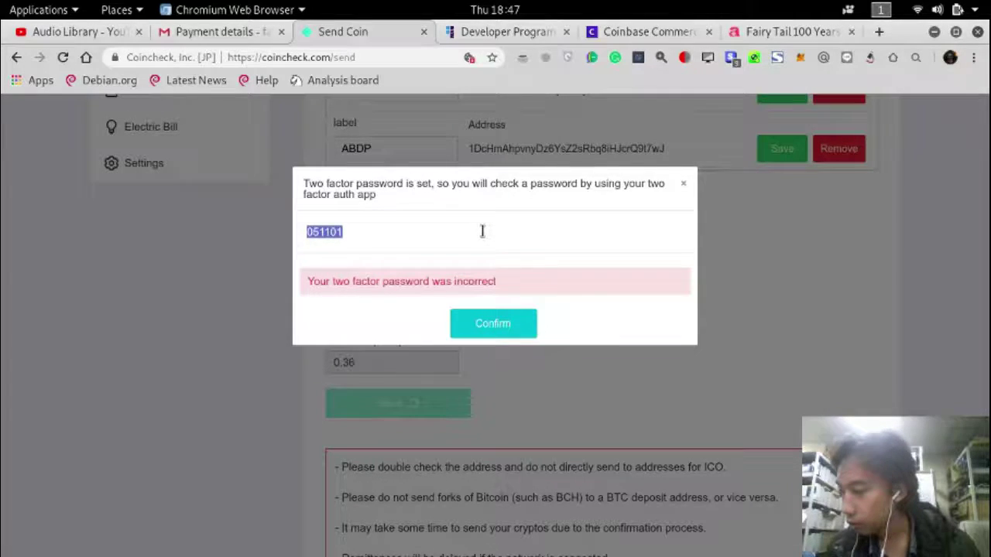
pyautogui.press('BackSpace')
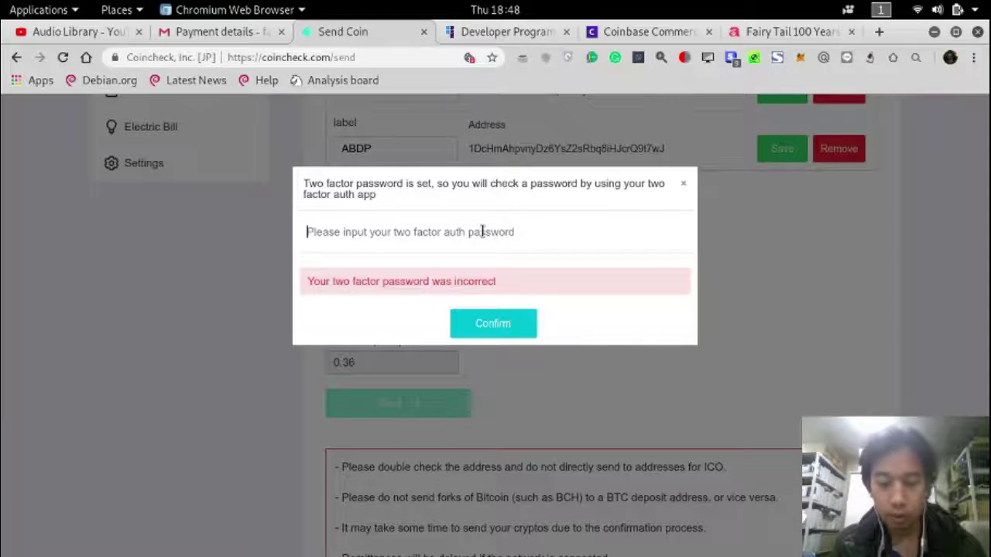
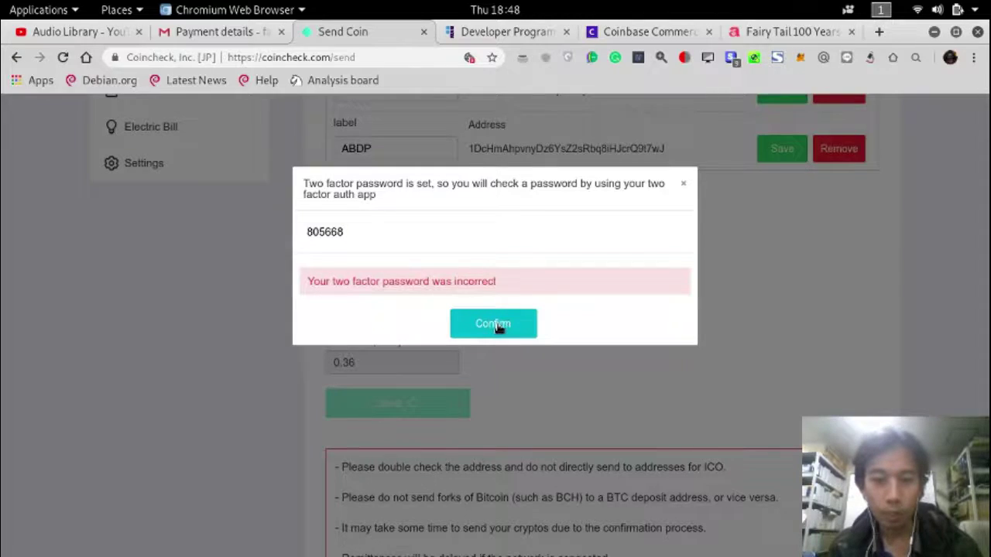
pyautogui.click(493, 324)
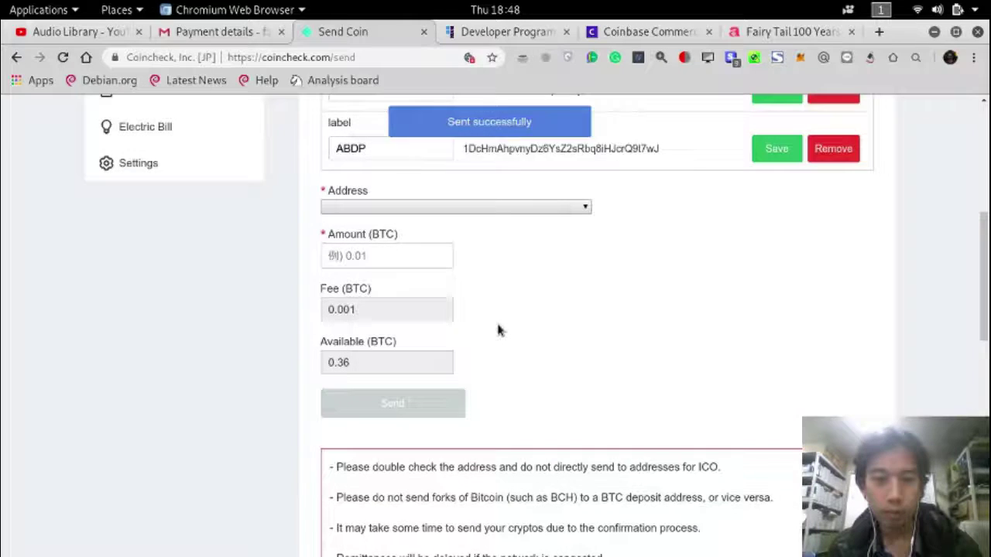
# - Check the Pending 0.16633251 BTC entry in Sending History, then view Coinbase's Payment detected page
pyautogui.scroll(-4, 498, 324)
pyautogui.scroll(-1, 499, 322)
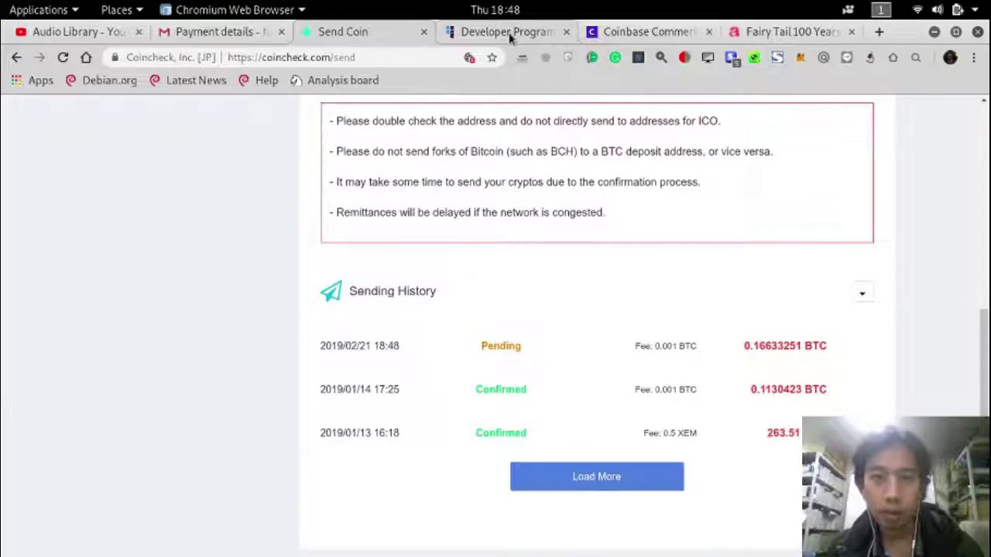
pyautogui.click(513, 31)
pyautogui.click(597, 36)
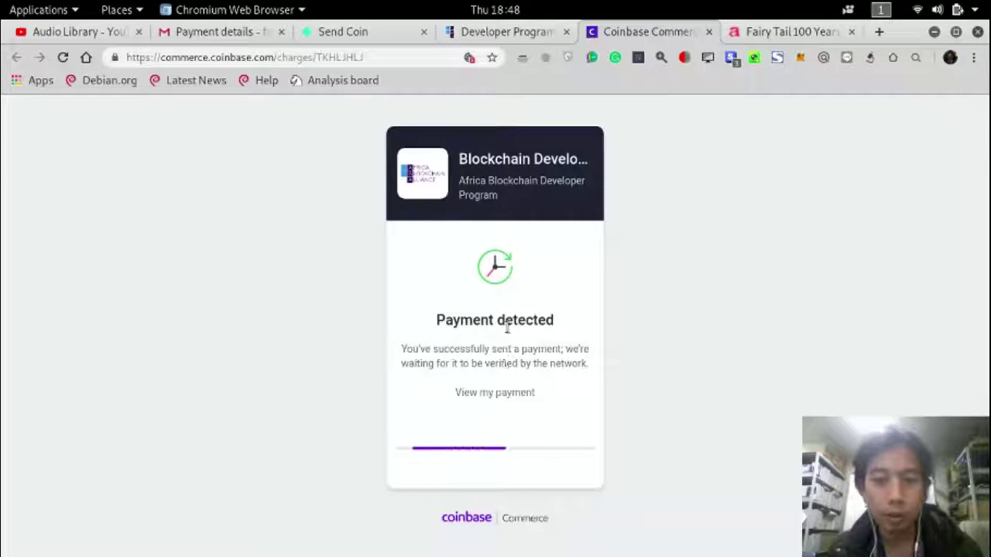
# - Open the View my payment link in a new tab
pyautogui.rightClick(488, 395)
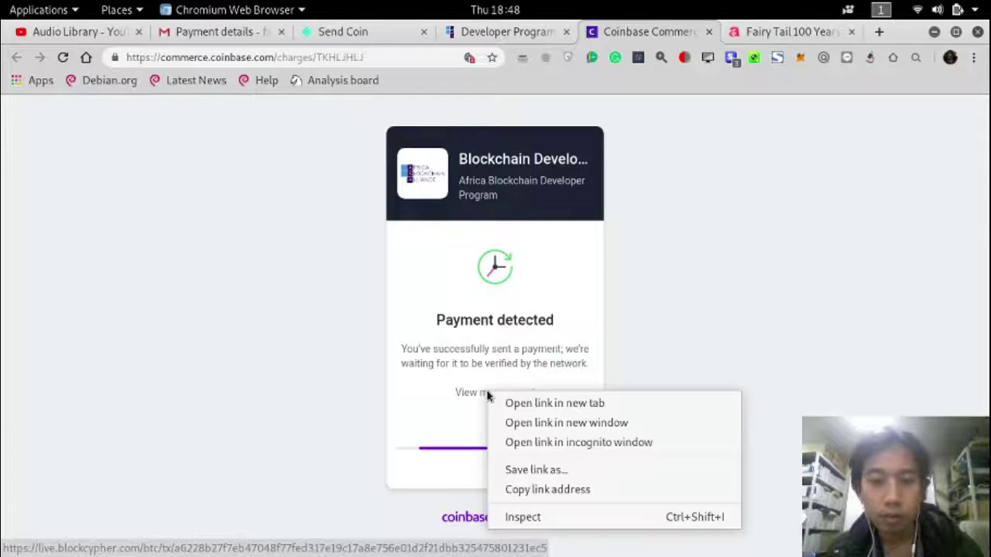
pyautogui.click(507, 403)
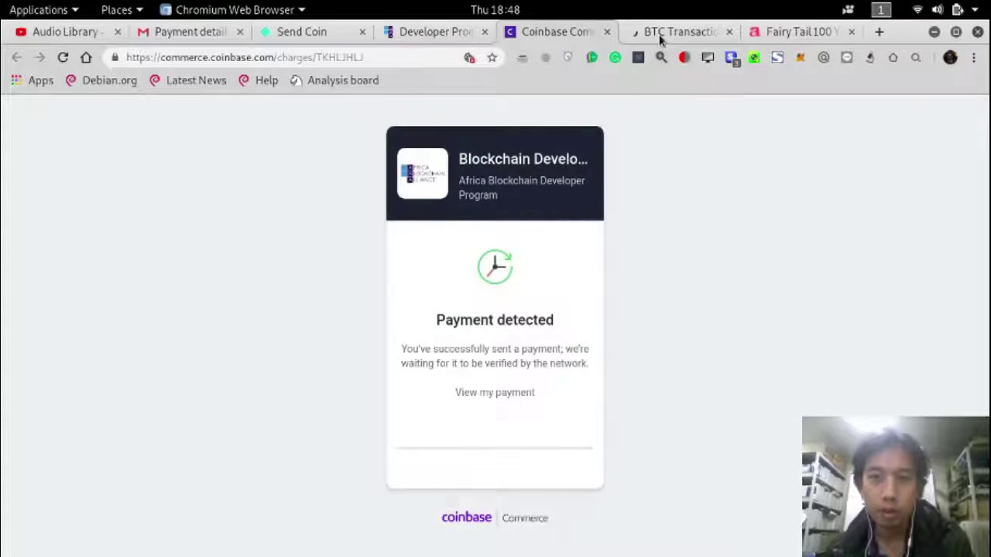
# - Review the BlockCypher transaction: 0/6 confirmations, 49.97% confidence, 0.16633251 BTC output
pyautogui.click(660, 38)
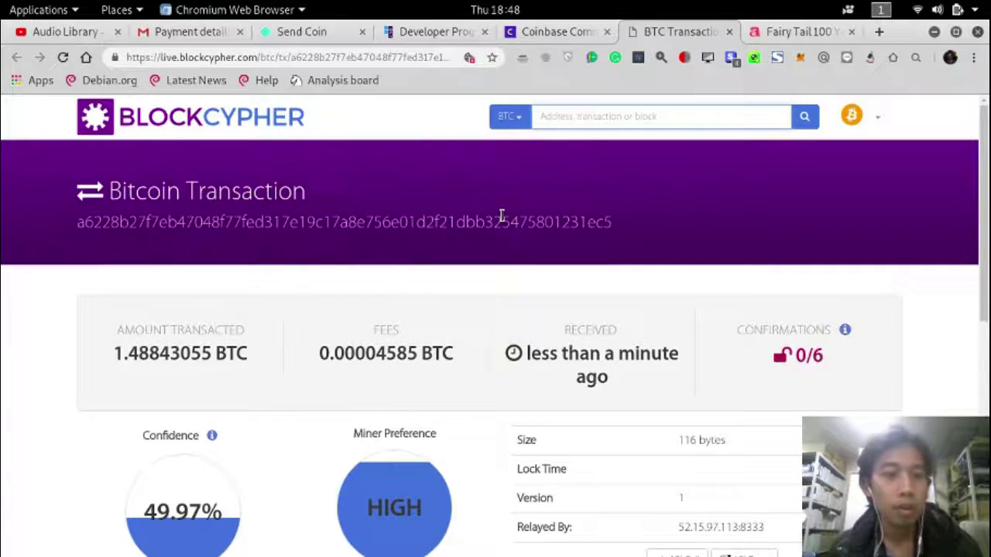
pyautogui.scroll(-3, 500, 216)
pyautogui.scroll(3, 500, 216)
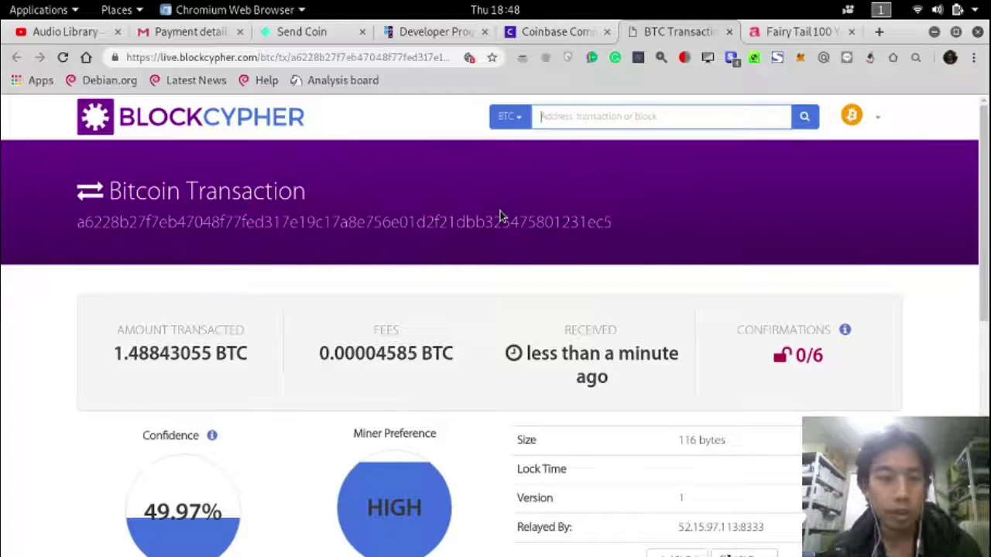
pyautogui.scroll(-3, 500, 216)
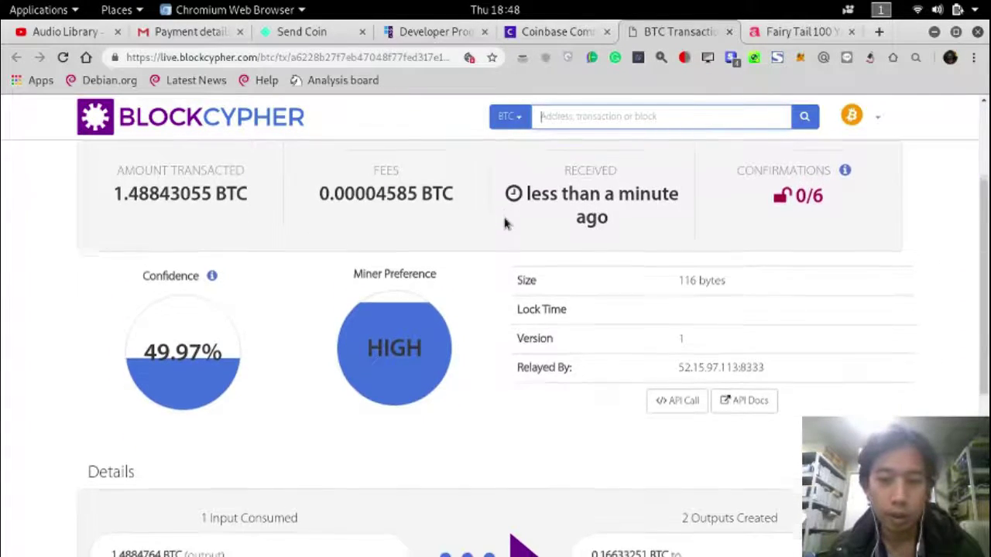
pyautogui.scroll(-3, 504, 218)
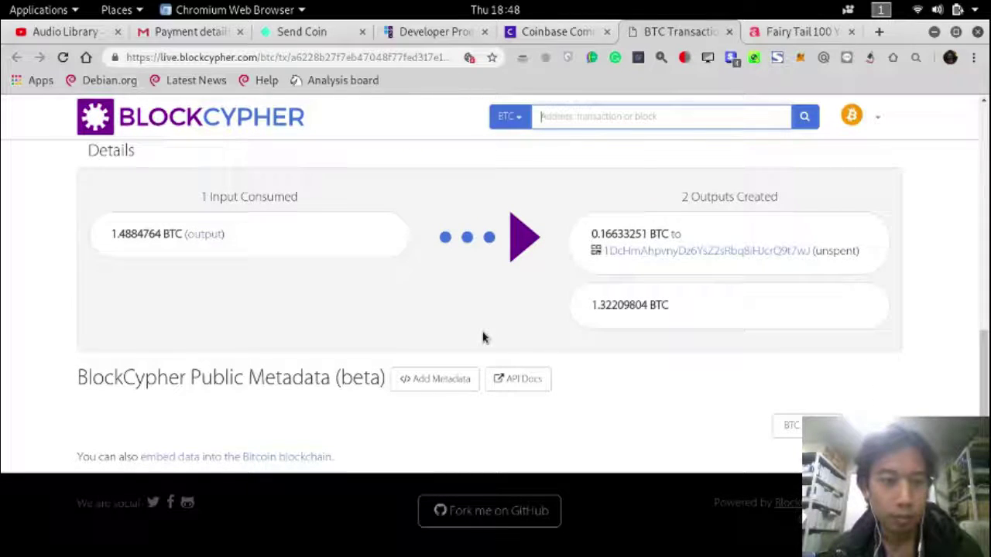
# - Select the BlockCypher transaction page's full web address and return to the browser window
pyautogui.scroll(6, 483, 337)
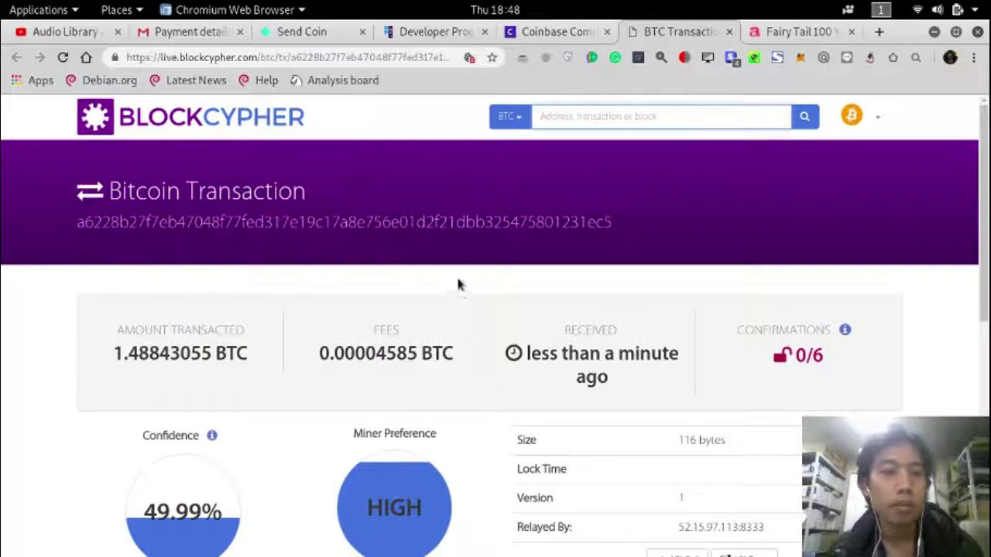
pyautogui.click(369, 60)
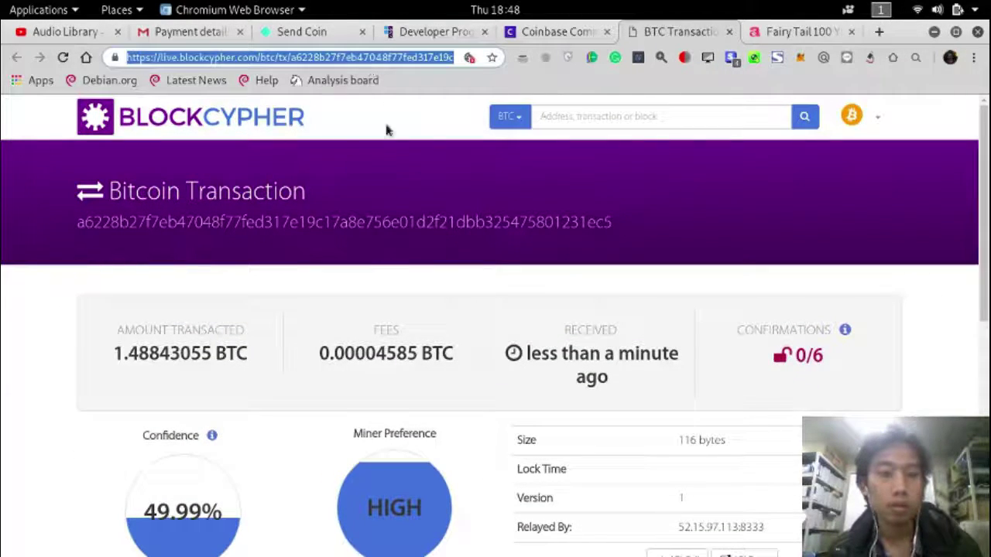
pyautogui.press('super')
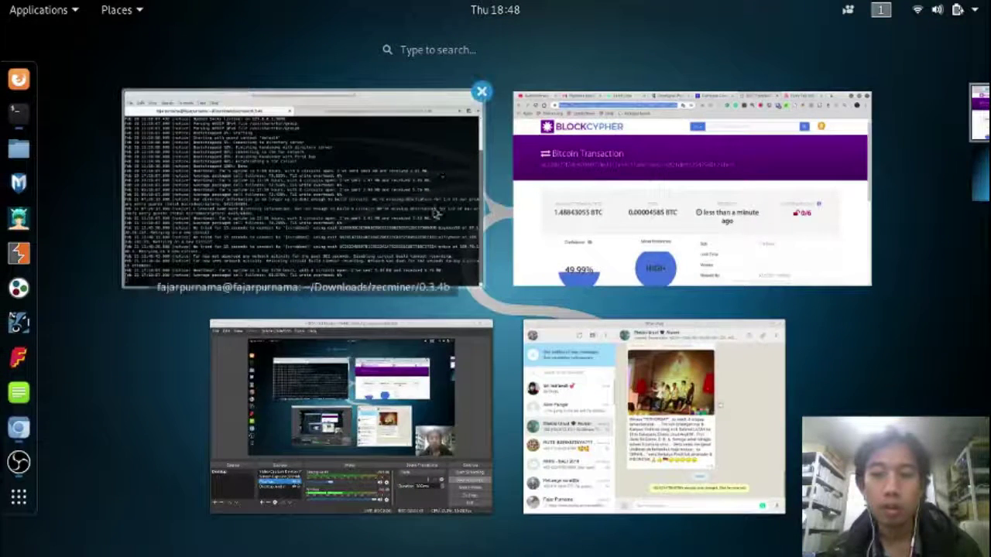
pyautogui.click(536, 232)
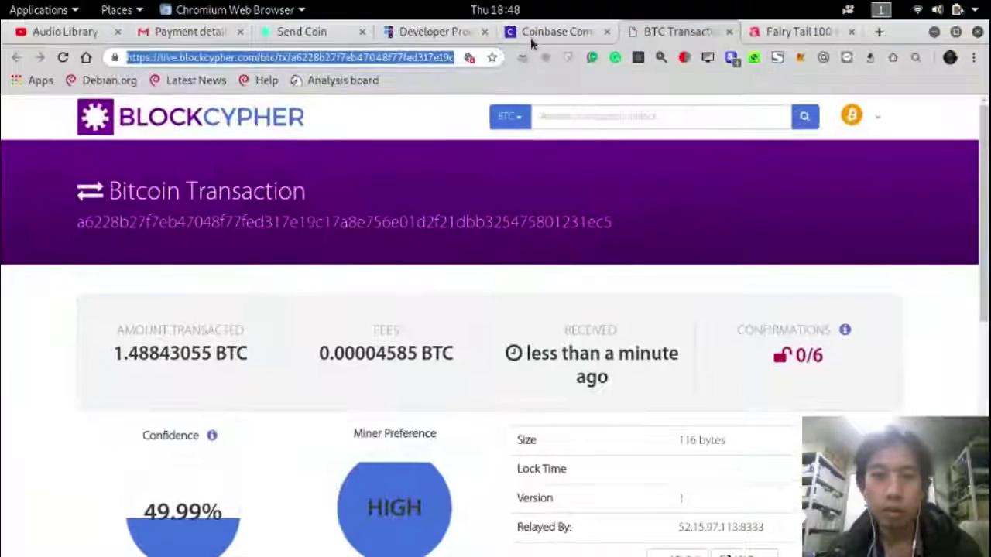
# - Switch to the Coinbase Commerce payment tab, then bring OBS Studio to the front
pyautogui.click(534, 31)
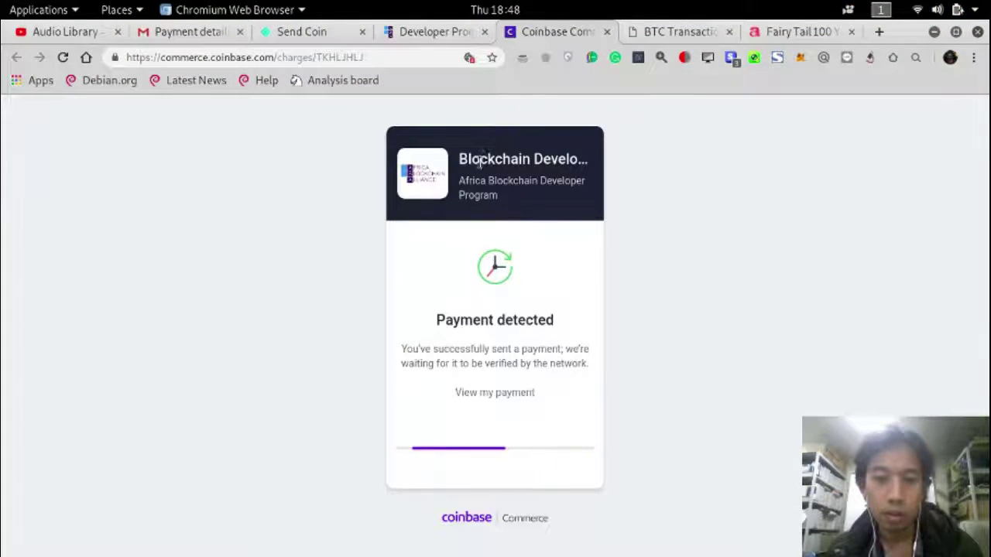
pyautogui.press('super')
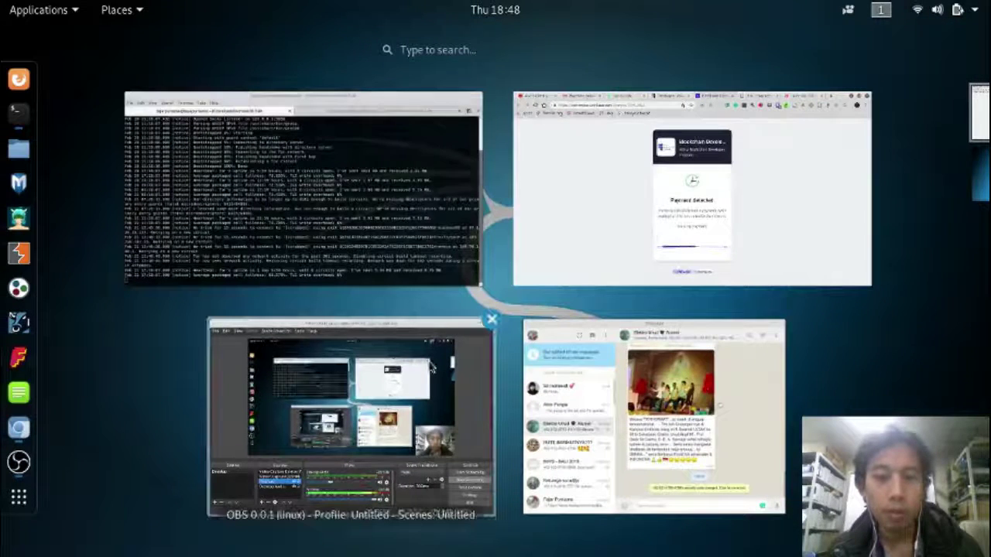
pyautogui.click(360, 418)
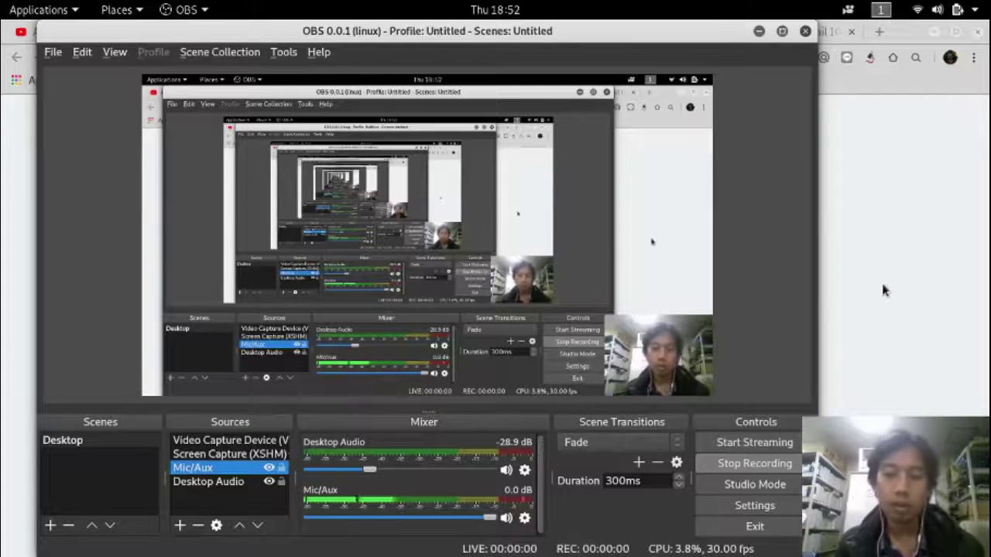
# - On the second Coinbase Commerce tab, review the receipt confirming the 0.166333 BTC (650.00 USD) payment
pyautogui.click(881, 280)
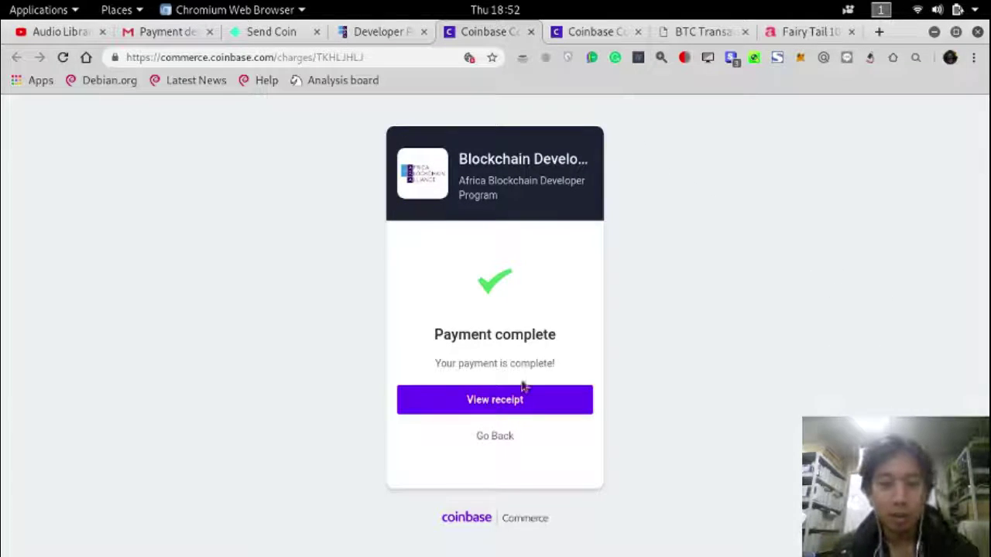
pyautogui.click(612, 32)
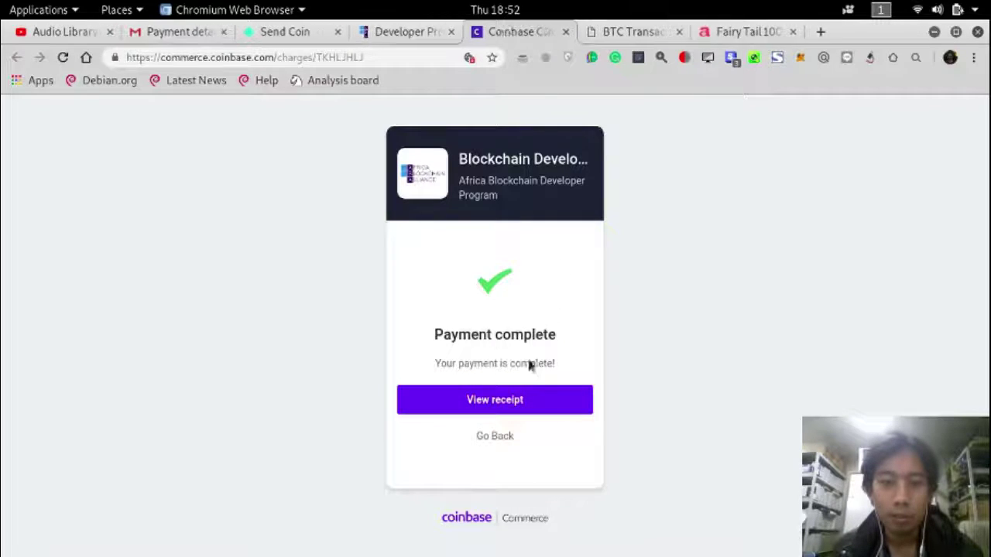
pyautogui.click(531, 400)
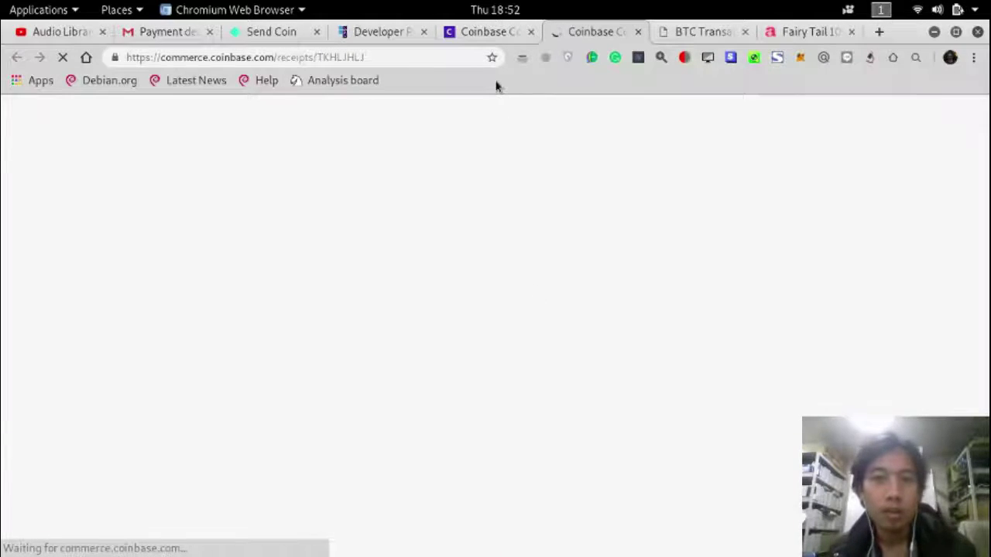
pyautogui.scroll(-1, 676, 200)
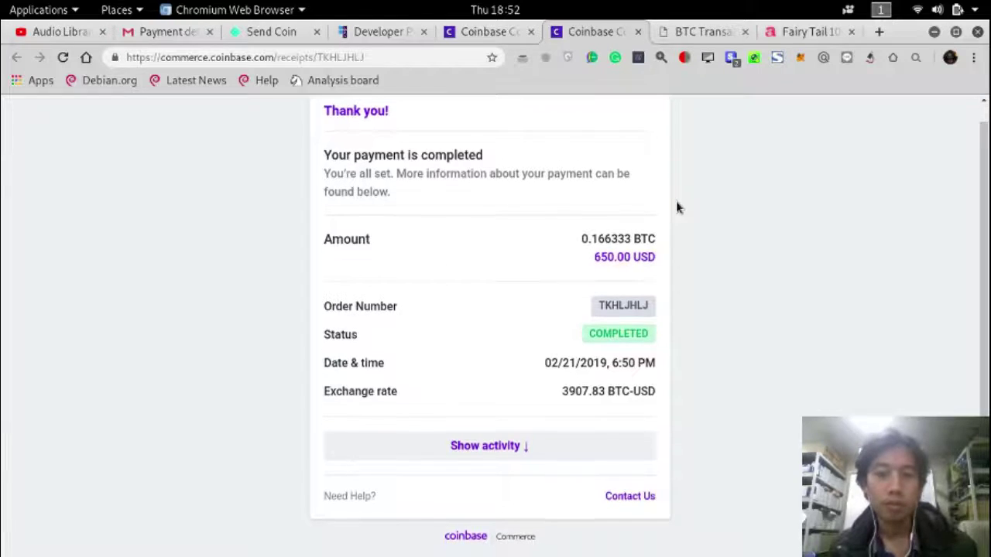
pyautogui.scroll(1, 676, 200)
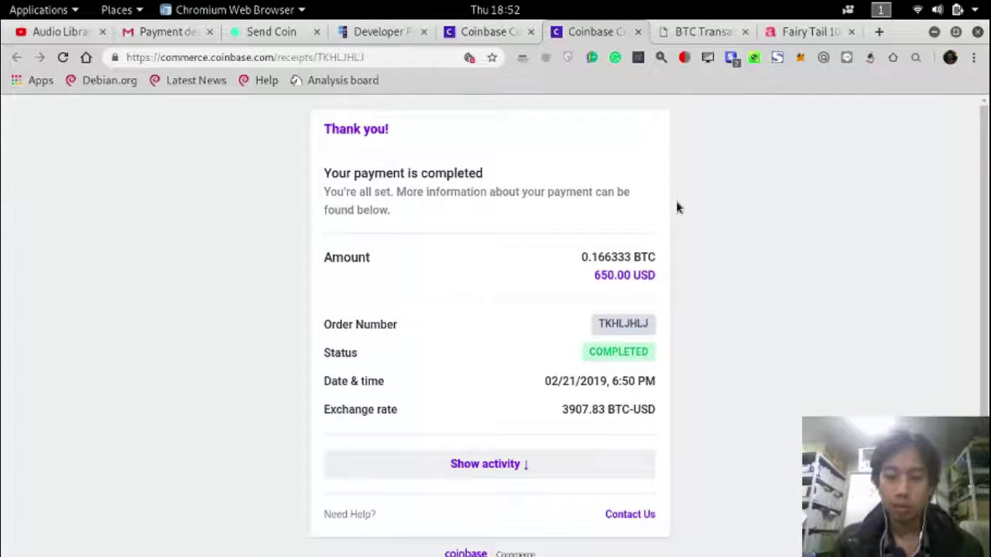
pyautogui.scroll(-1, 677, 203)
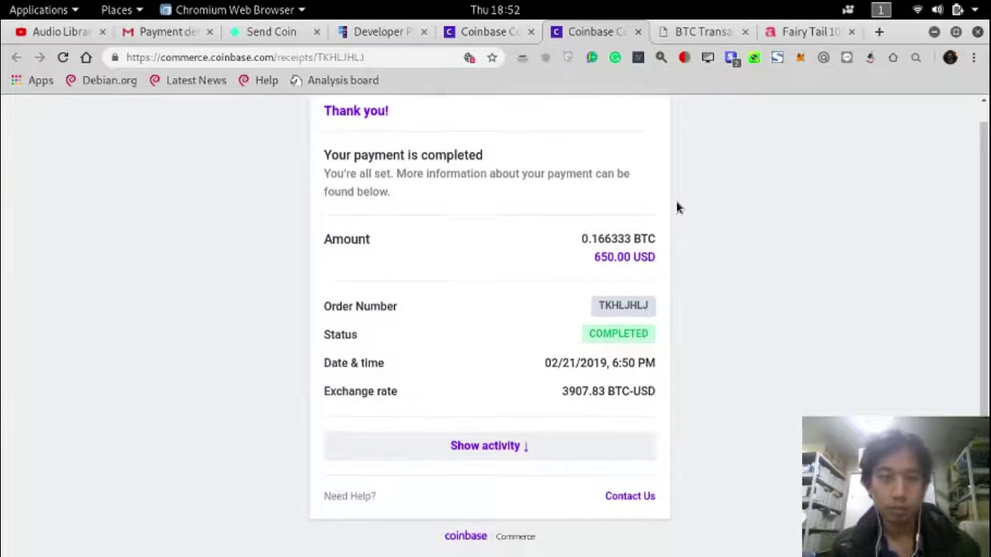
pyautogui.scroll(1, 679, 207)
pyautogui.scroll(-1, 684, 224)
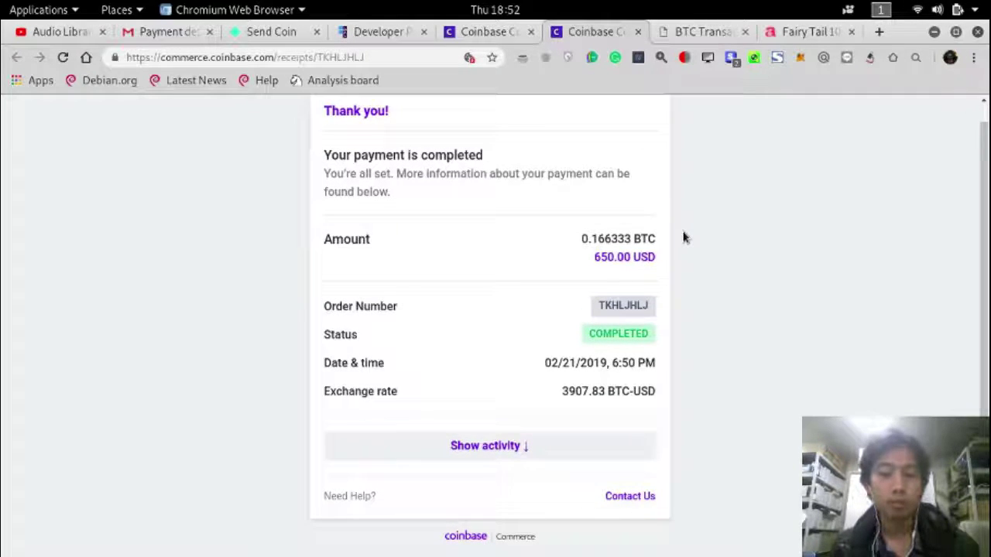
# - Select the receipt page's web address and bring the OBS Studio window to the front
pyautogui.click(377, 57)
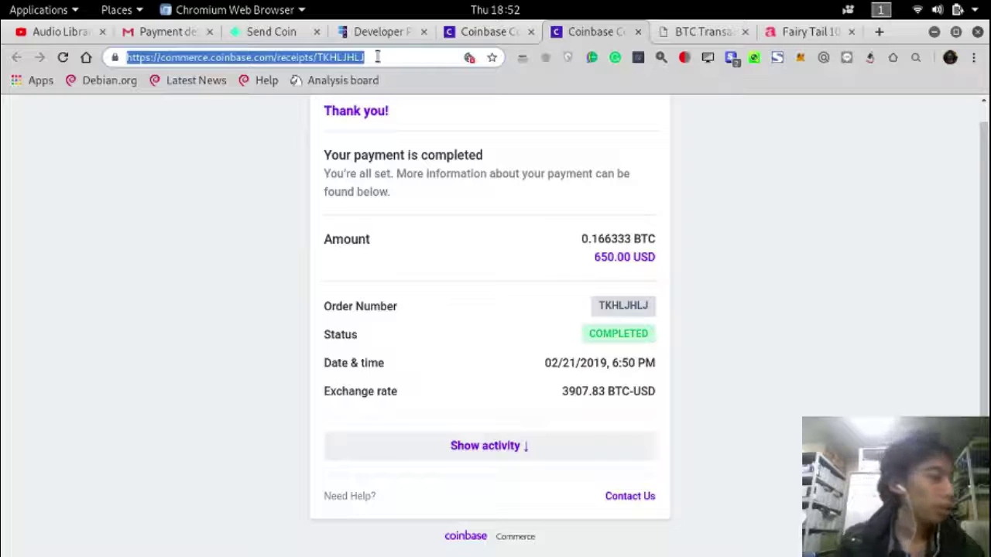
pyautogui.press('super')
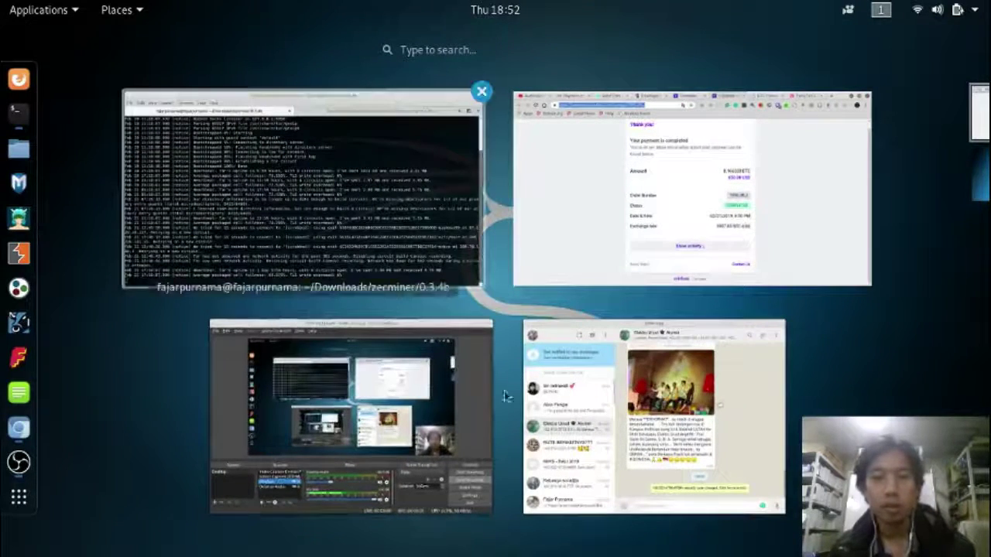
pyautogui.click(488, 398)
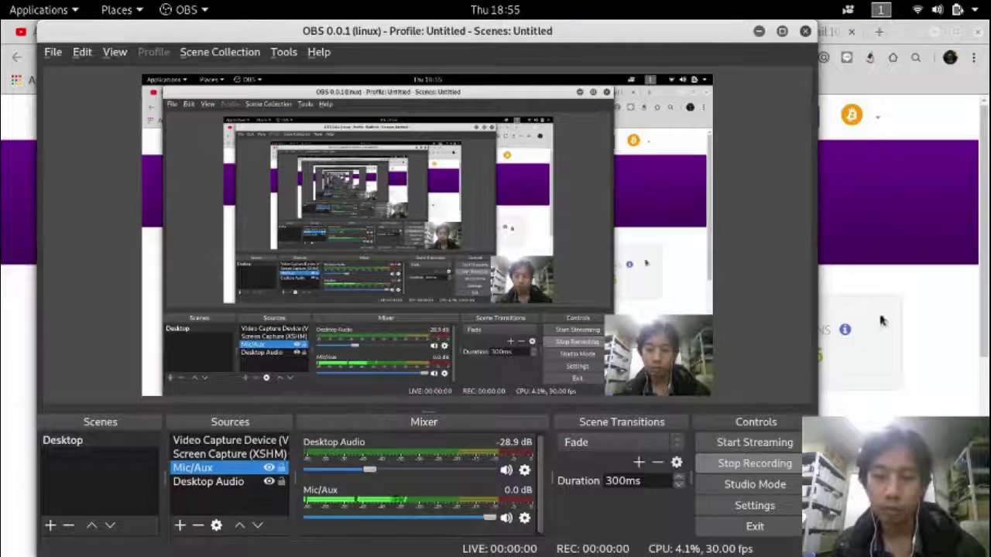
# - Expand the BlockCypher transaction's Advanced Details and scroll through them
pyautogui.click(881, 320)
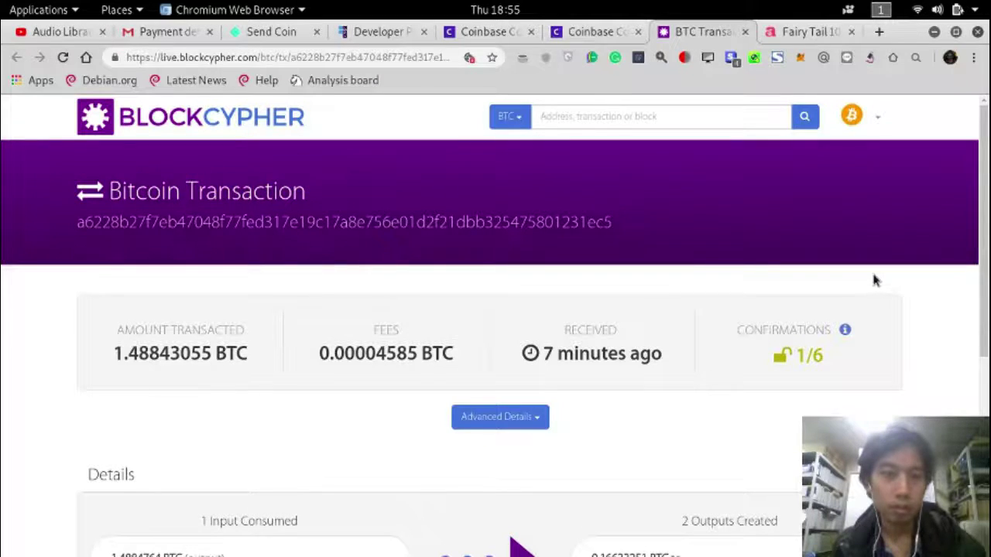
pyautogui.scroll(-3, 872, 270)
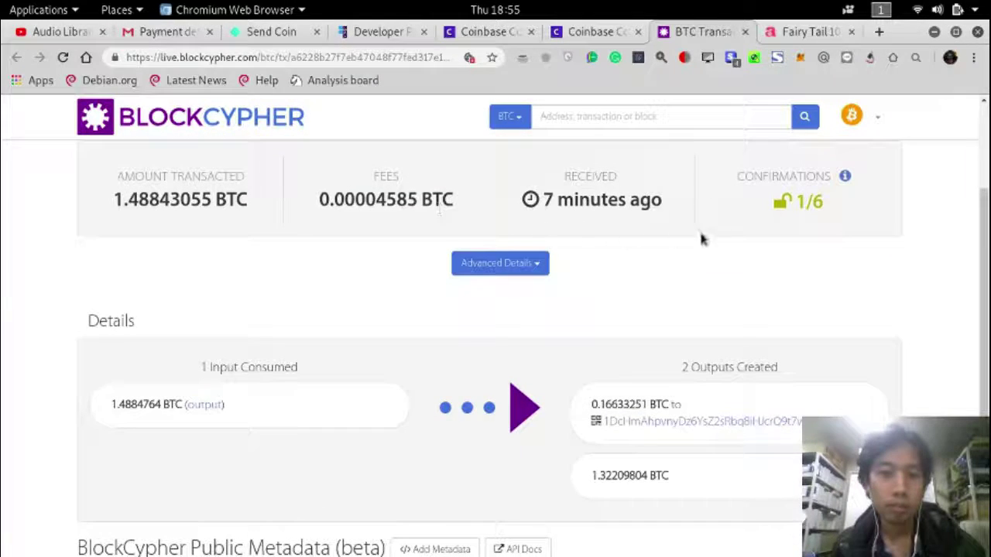
pyautogui.click(540, 268)
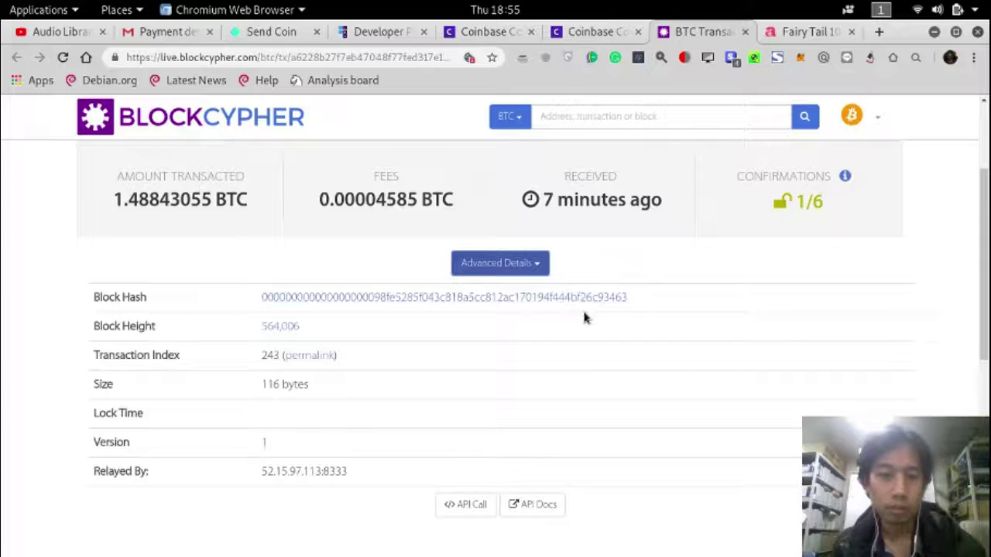
pyautogui.scroll(-2, 585, 317)
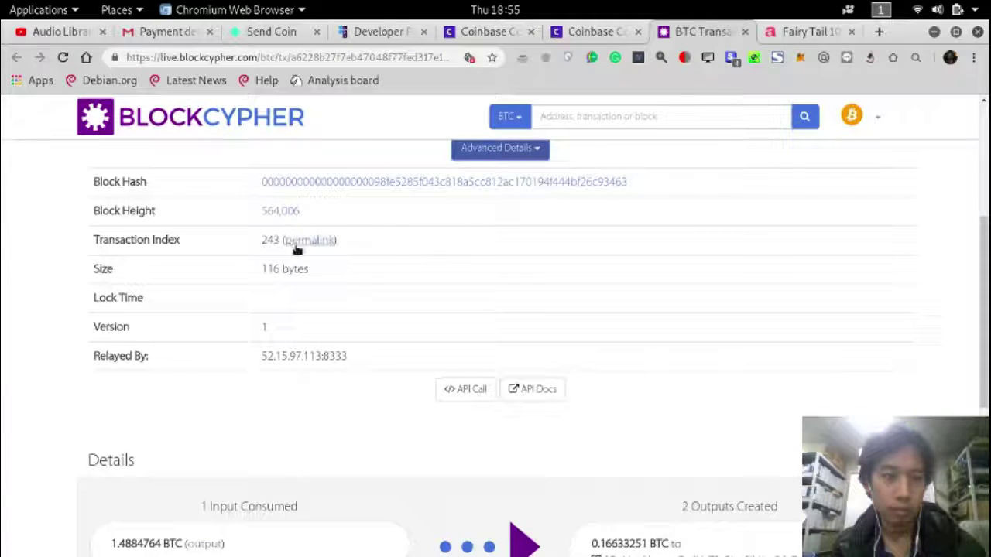
pyautogui.scroll(-3, 295, 272)
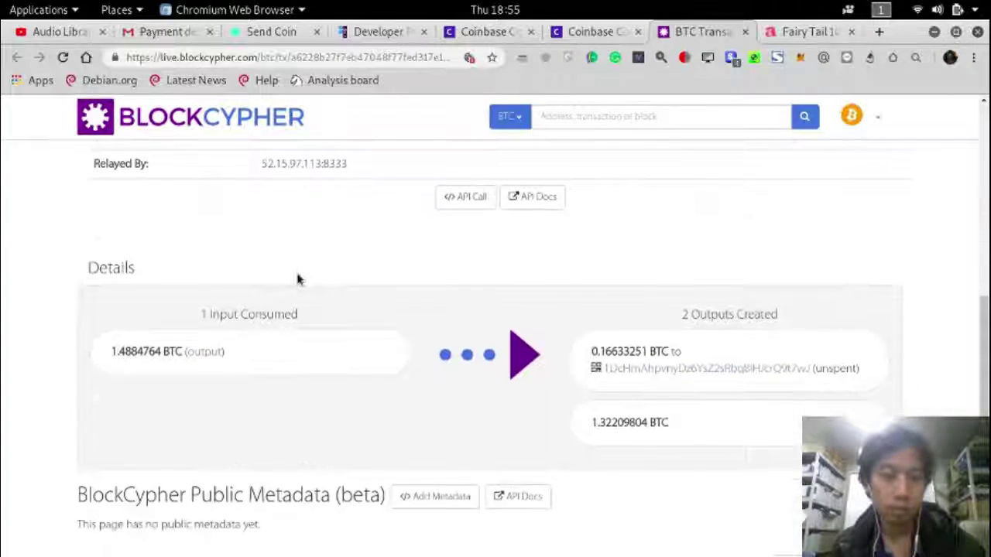
pyautogui.scroll(-3, 298, 277)
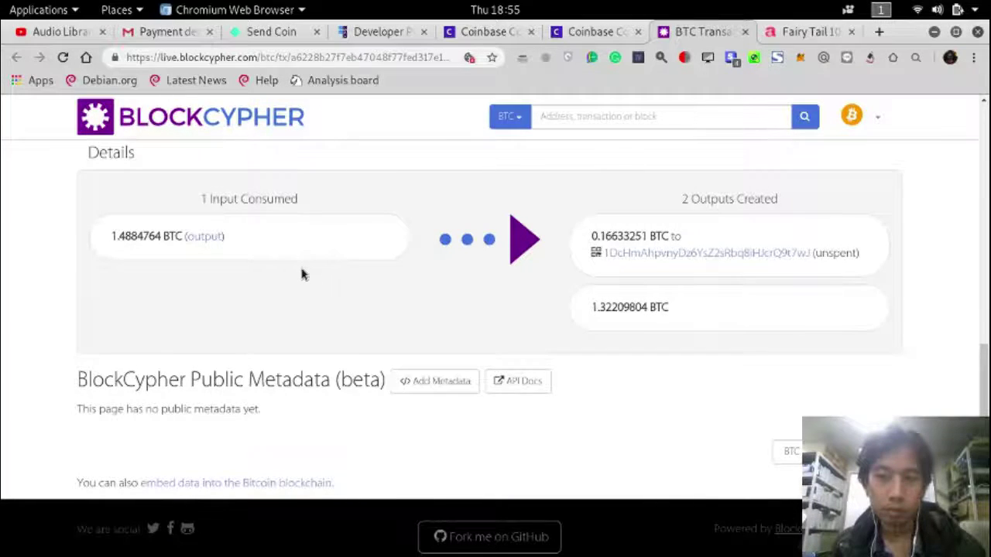
pyautogui.scroll(-1, 302, 275)
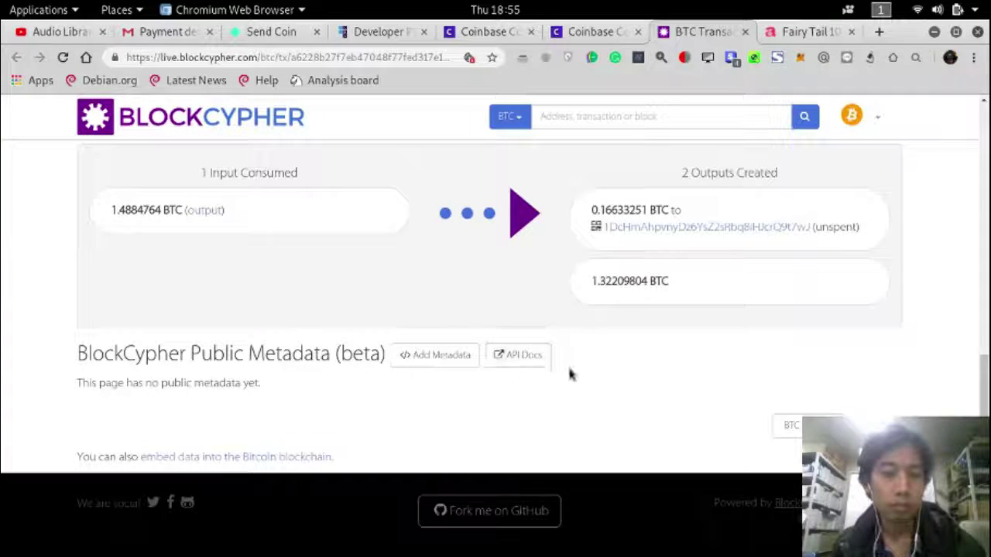
pyautogui.scroll(10, 571, 372)
# - Reload the transaction page to show 1/6 confirmations in block 564,006
pyautogui.press('F5')
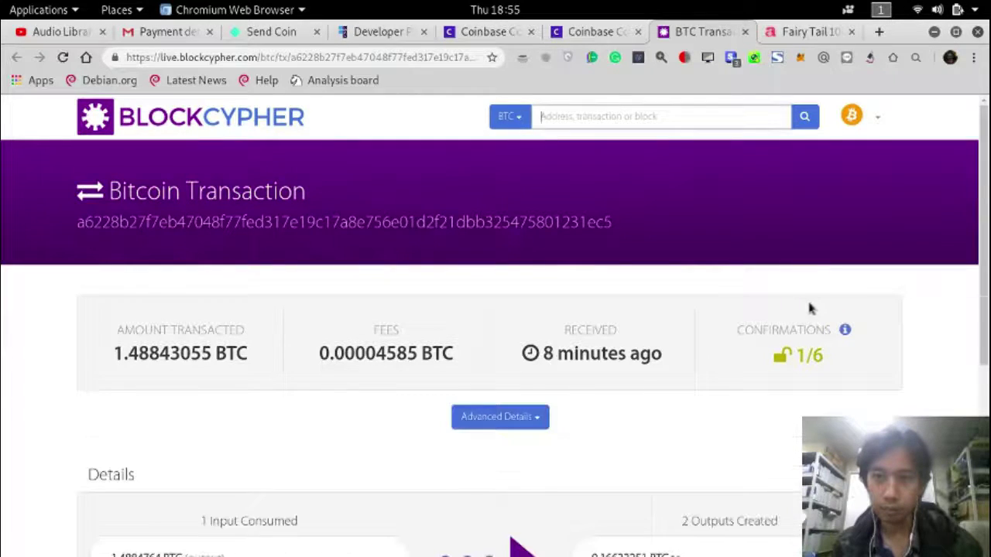
pyautogui.moveTo(844, 331)
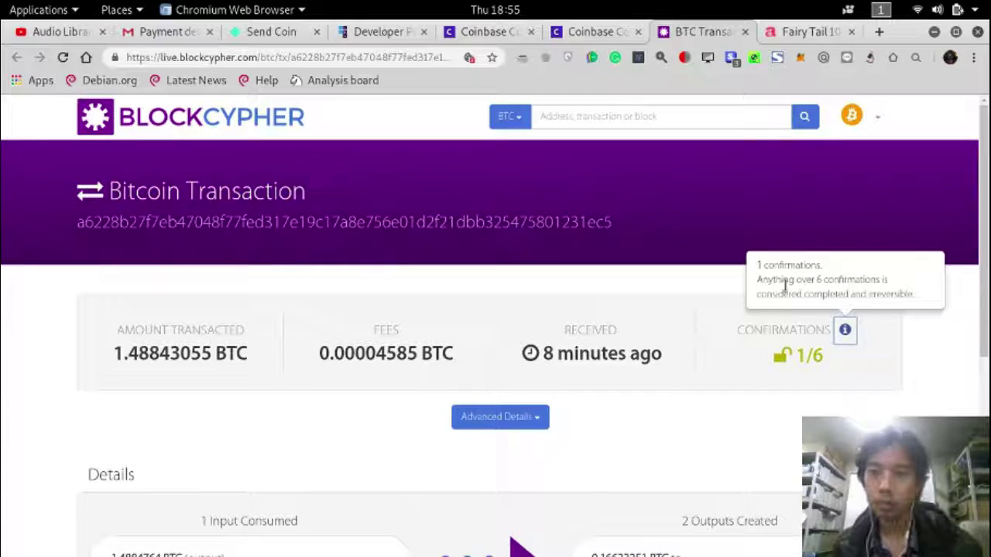
pyautogui.press('super')
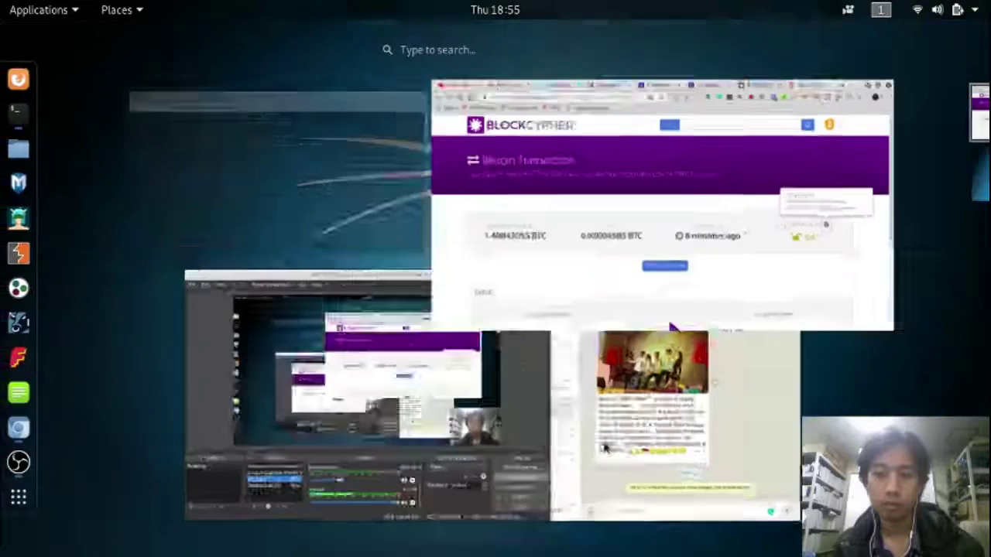
# - Check Coincheck's sending detail for the 0.16633251 BTC transfer (1 confirmation, Processing), then go back
pyautogui.click(464, 464)
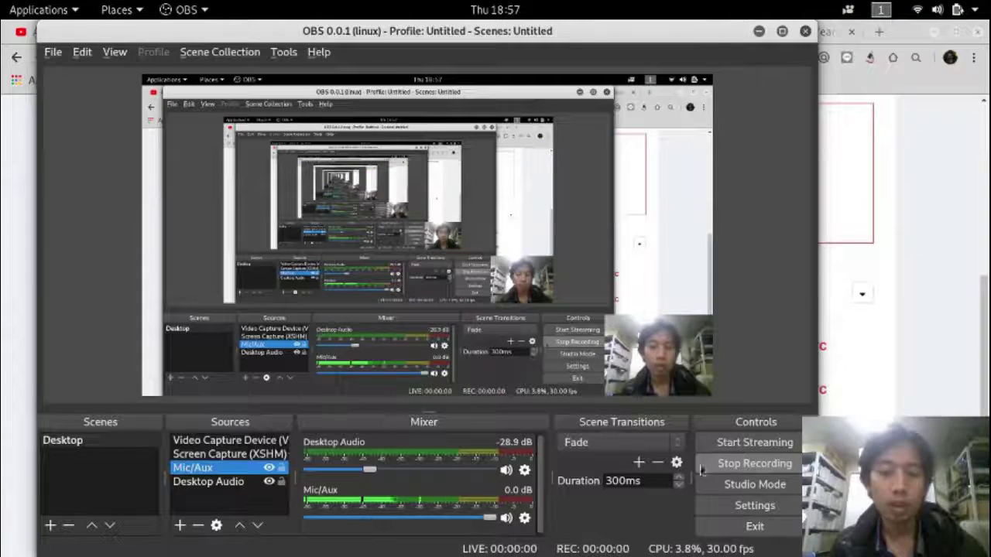
pyautogui.click(893, 405)
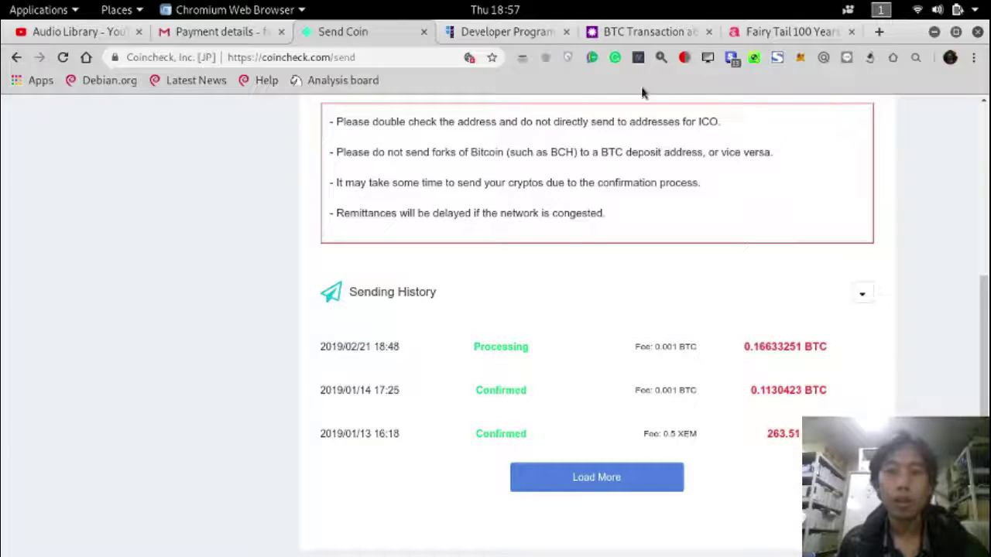
pyautogui.click(503, 349)
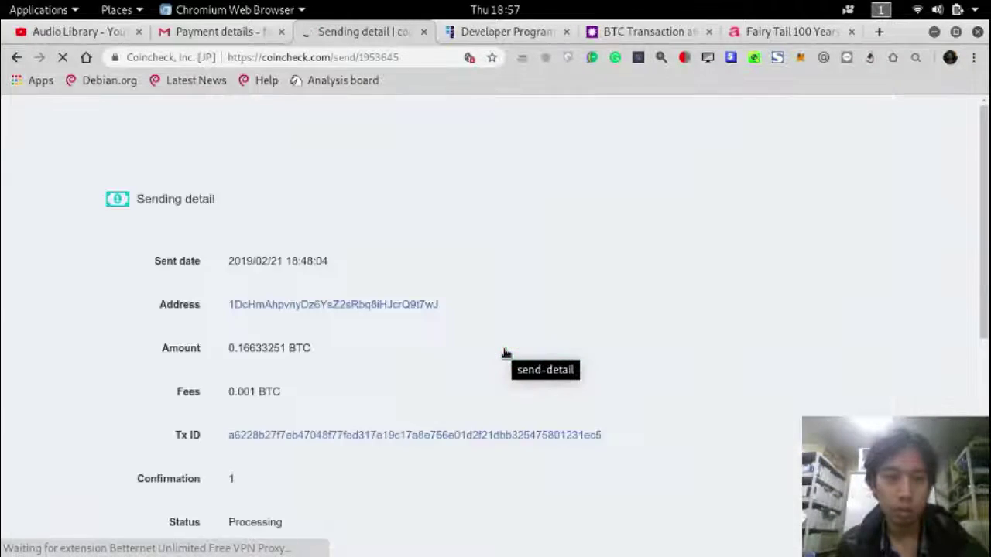
pyautogui.scroll(-3, 540, 280)
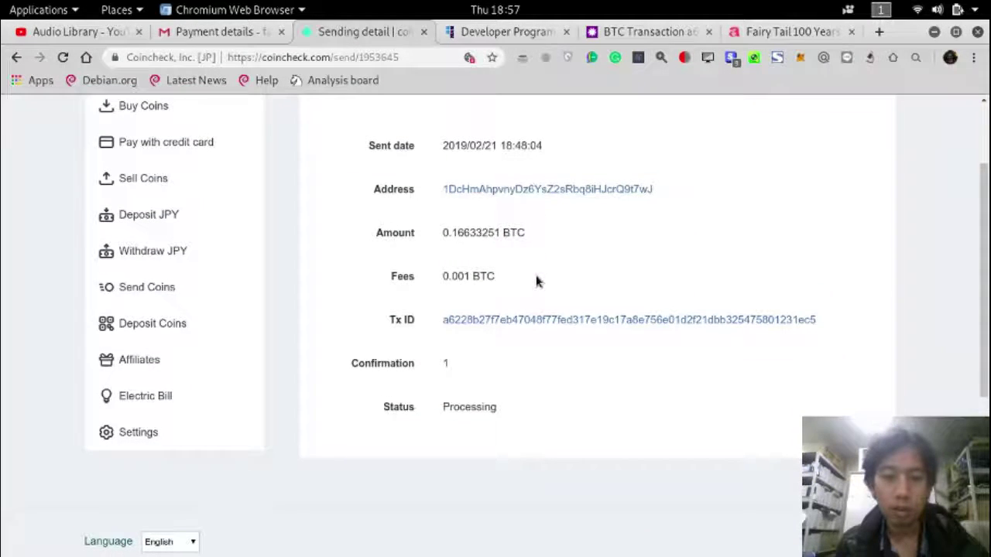
pyautogui.scroll(-3, 540, 280)
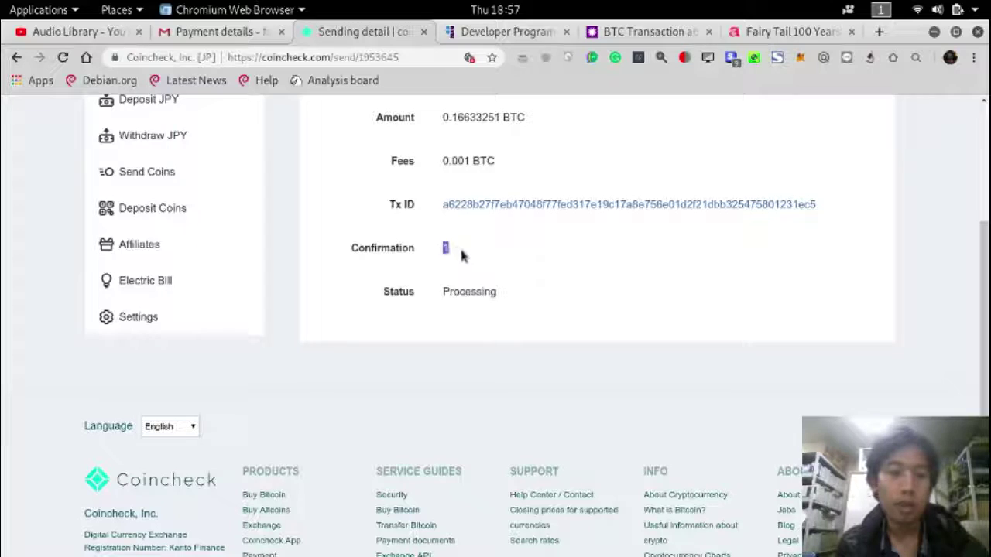
pyautogui.scroll(5, 462, 256)
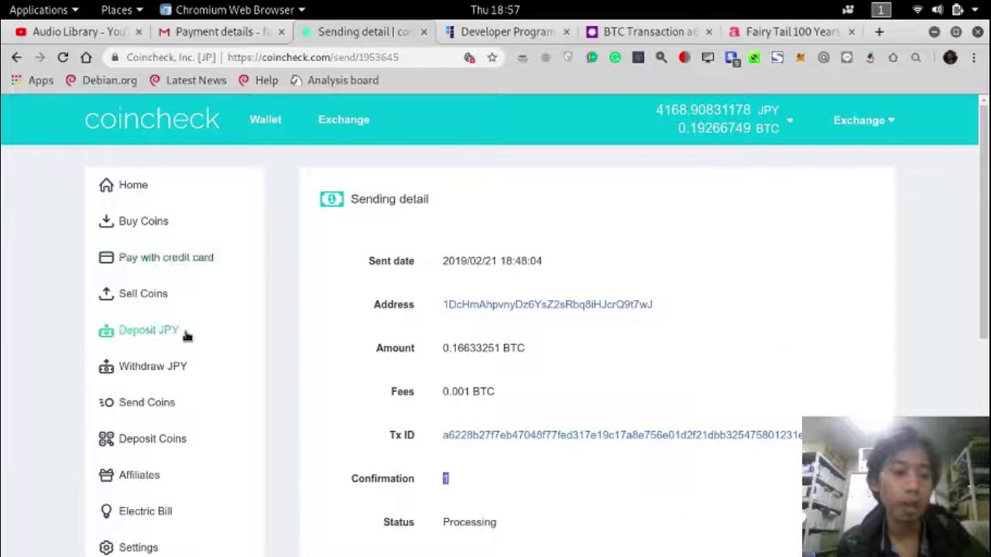
pyautogui.click(18, 57)
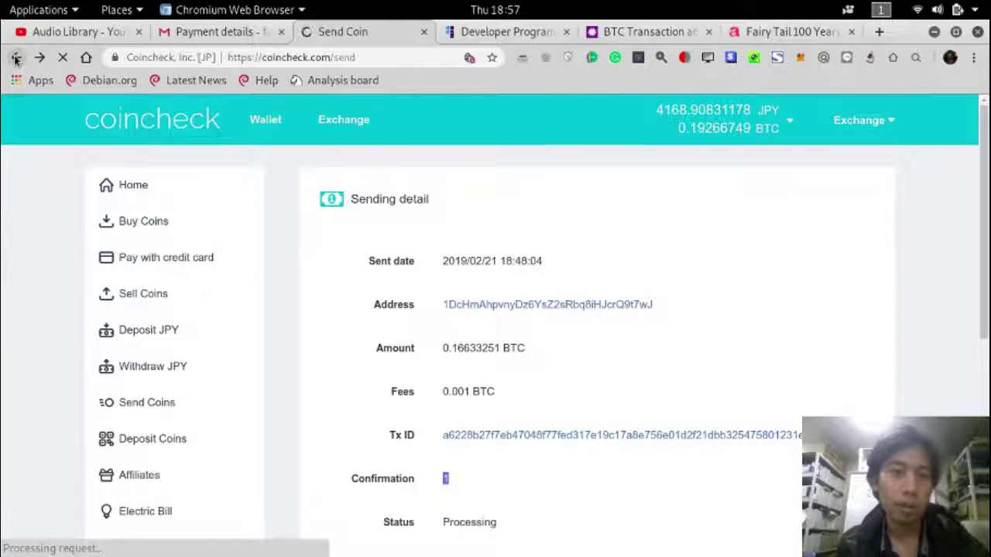